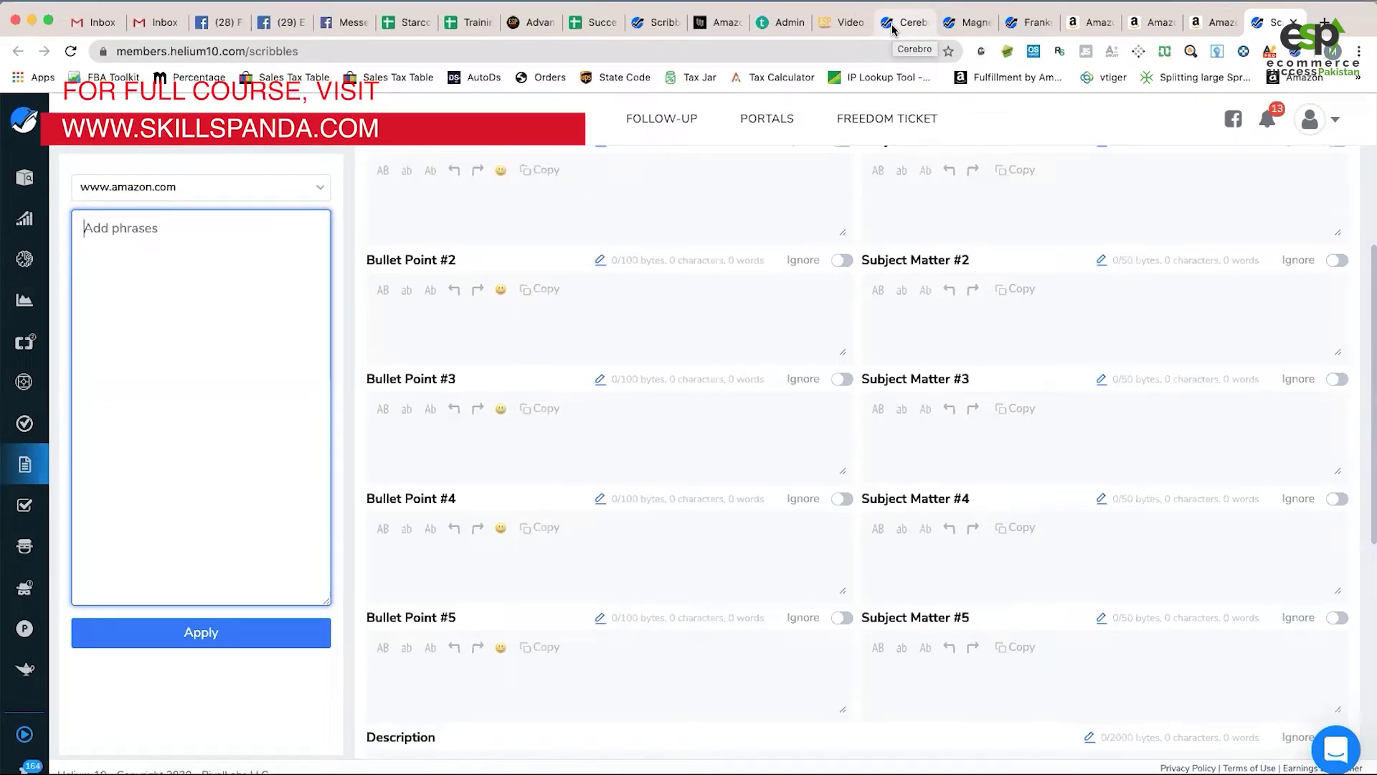
# Review the Cerebro results: 39 filtered bread box keywords, led by copper bread box
pyautogui.click(905, 25)
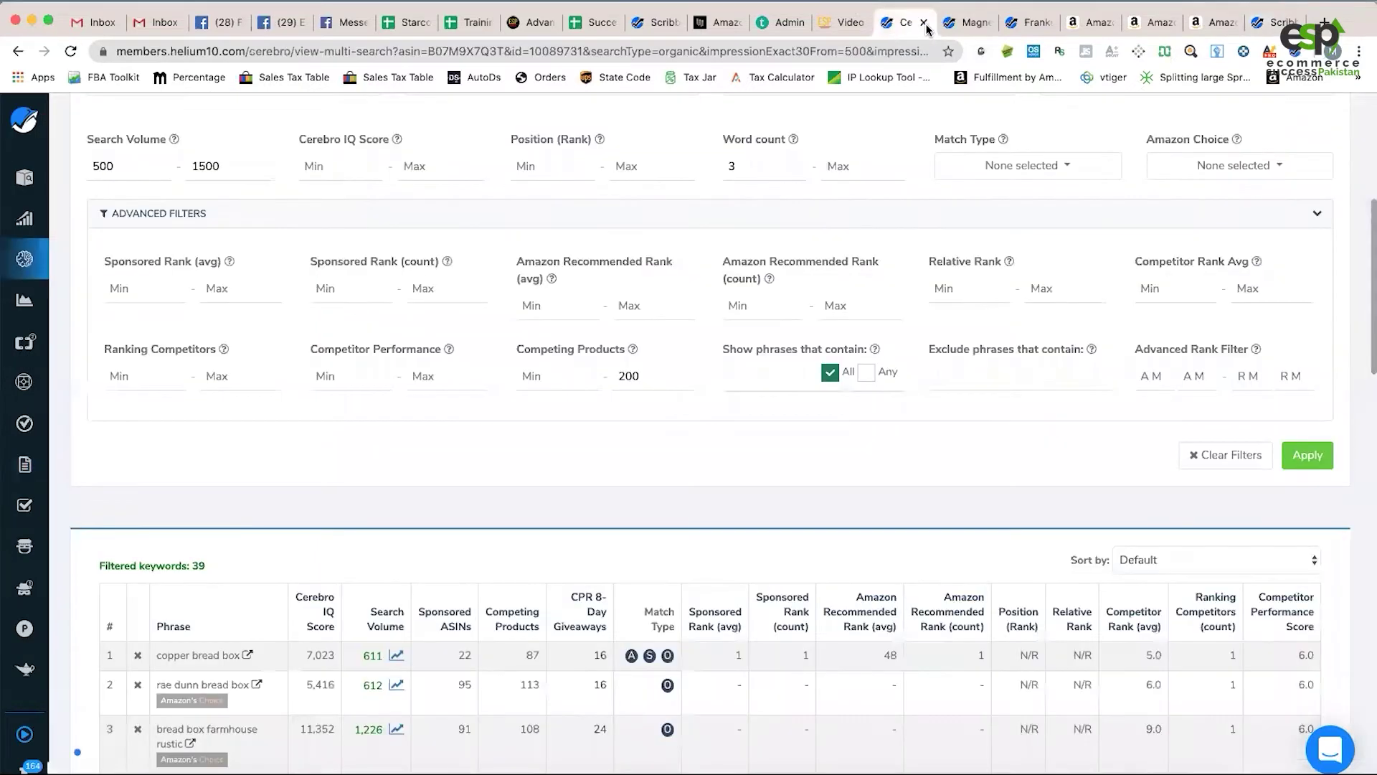
pyautogui.scroll(-3, 673, 470)
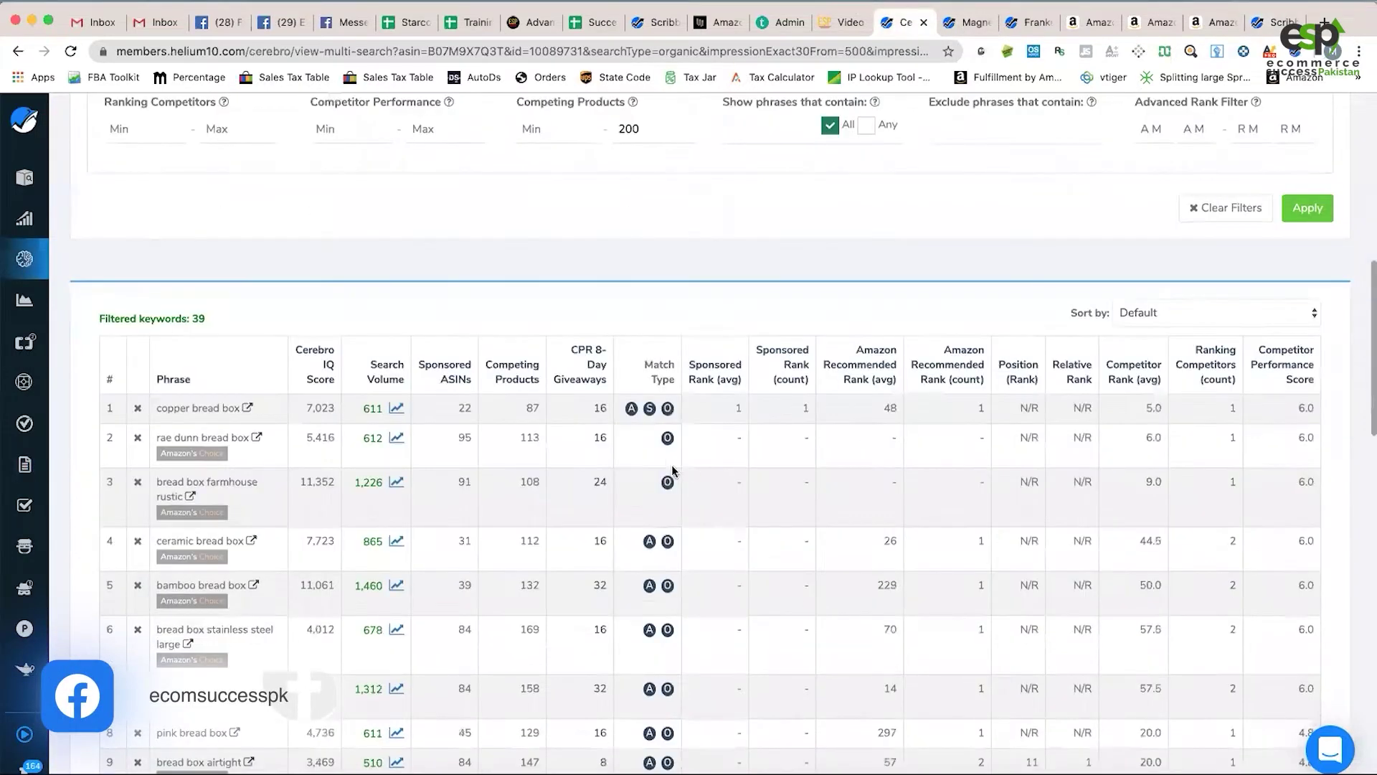
# Check the Magnet results, then copy Frankenstein's cleaned 129-word bread box keyword list
pyautogui.click(964, 22)
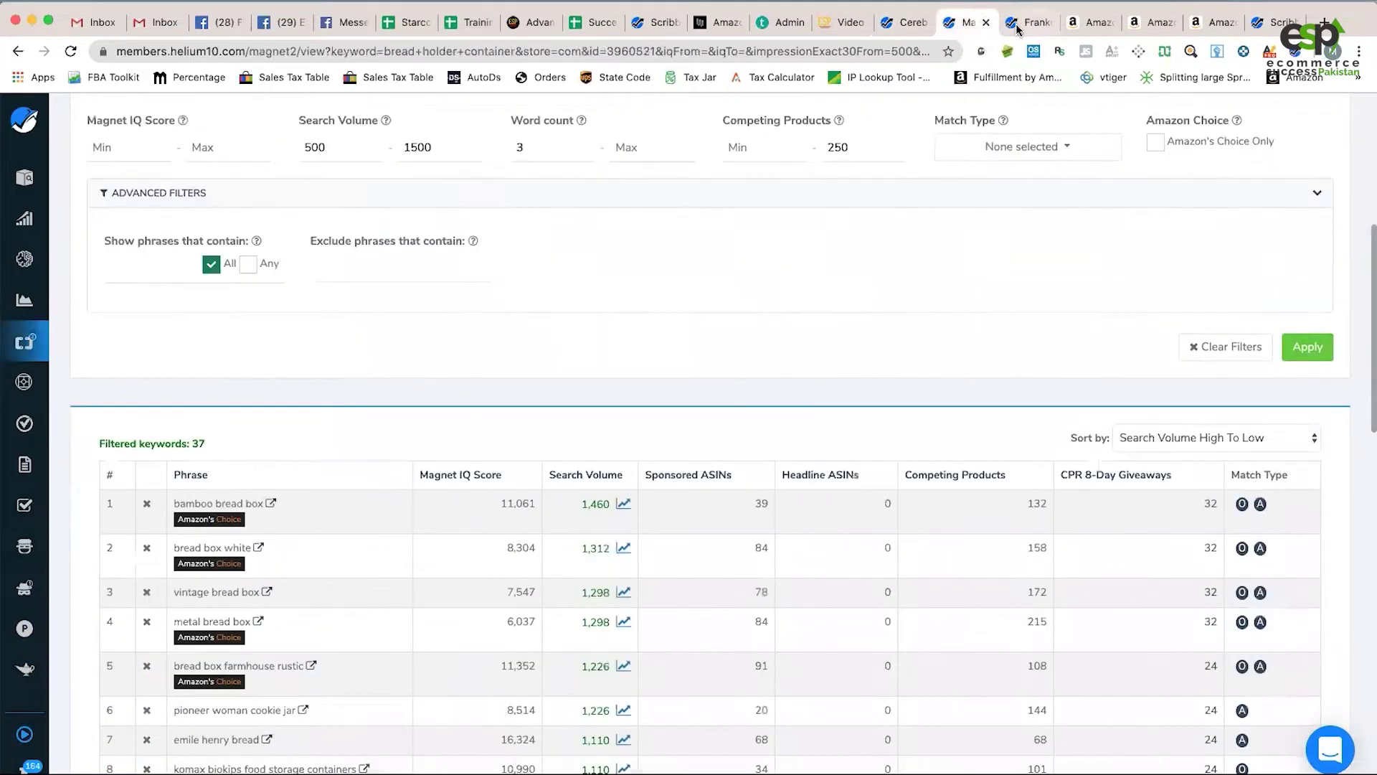
pyautogui.click(1026, 22)
pyautogui.scroll(1, 556, 422)
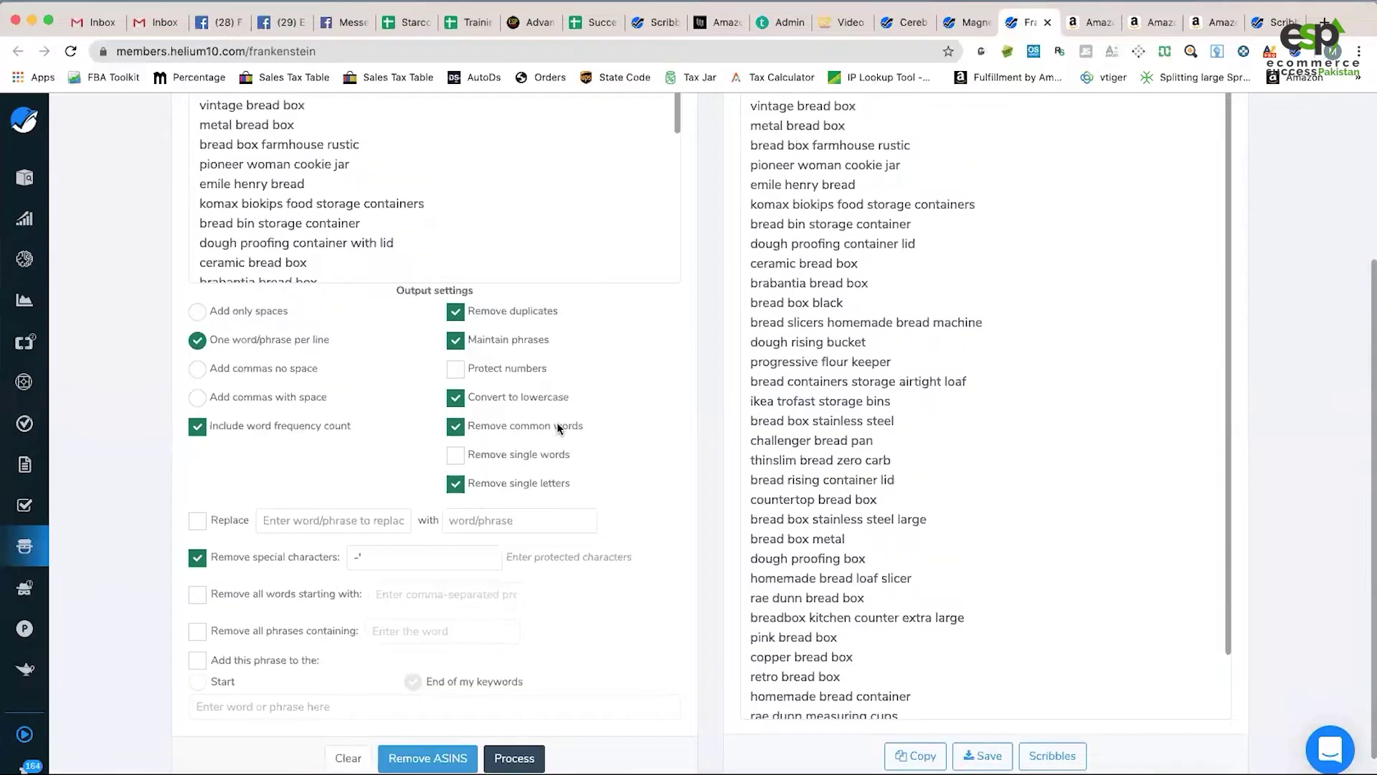
pyautogui.scroll(4, 545, 425)
pyautogui.scroll(-4, 542, 427)
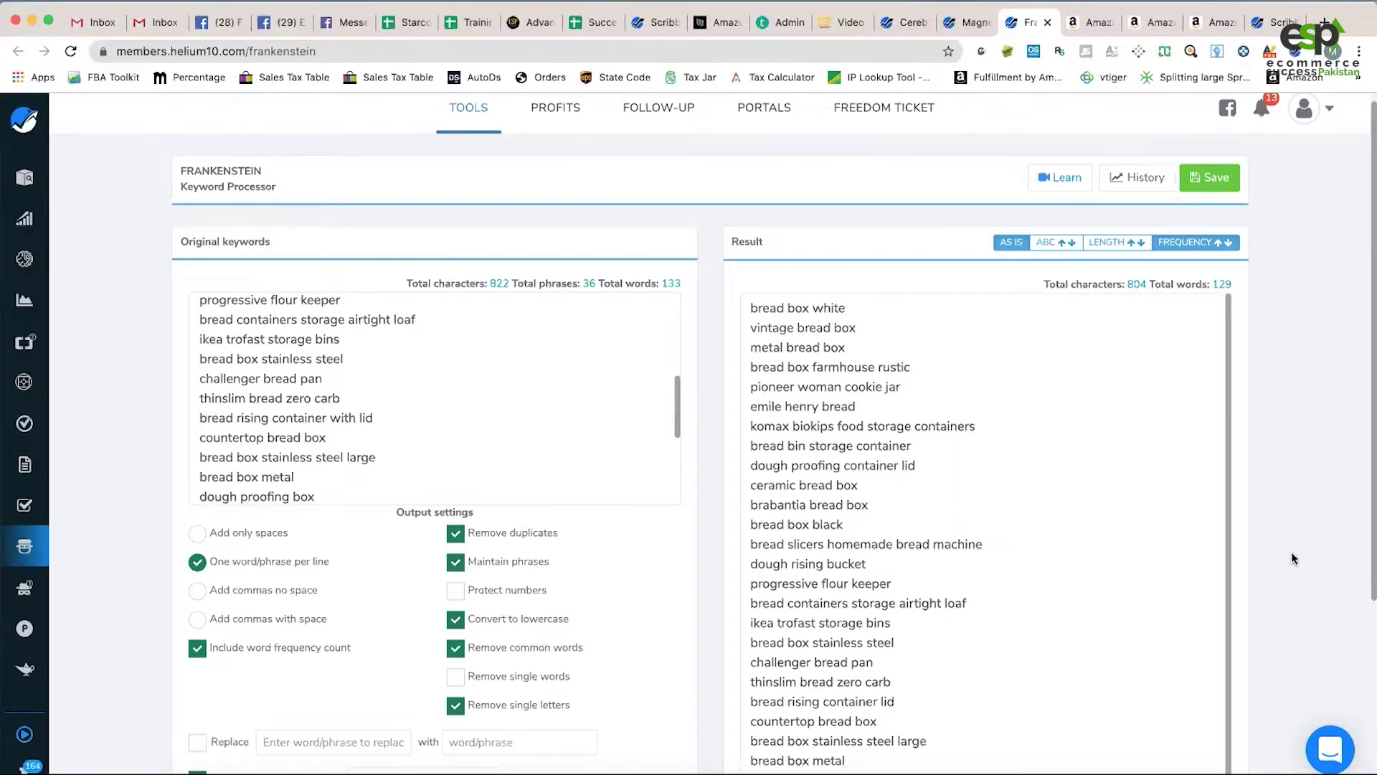
pyautogui.scroll(-4, 1293, 557)
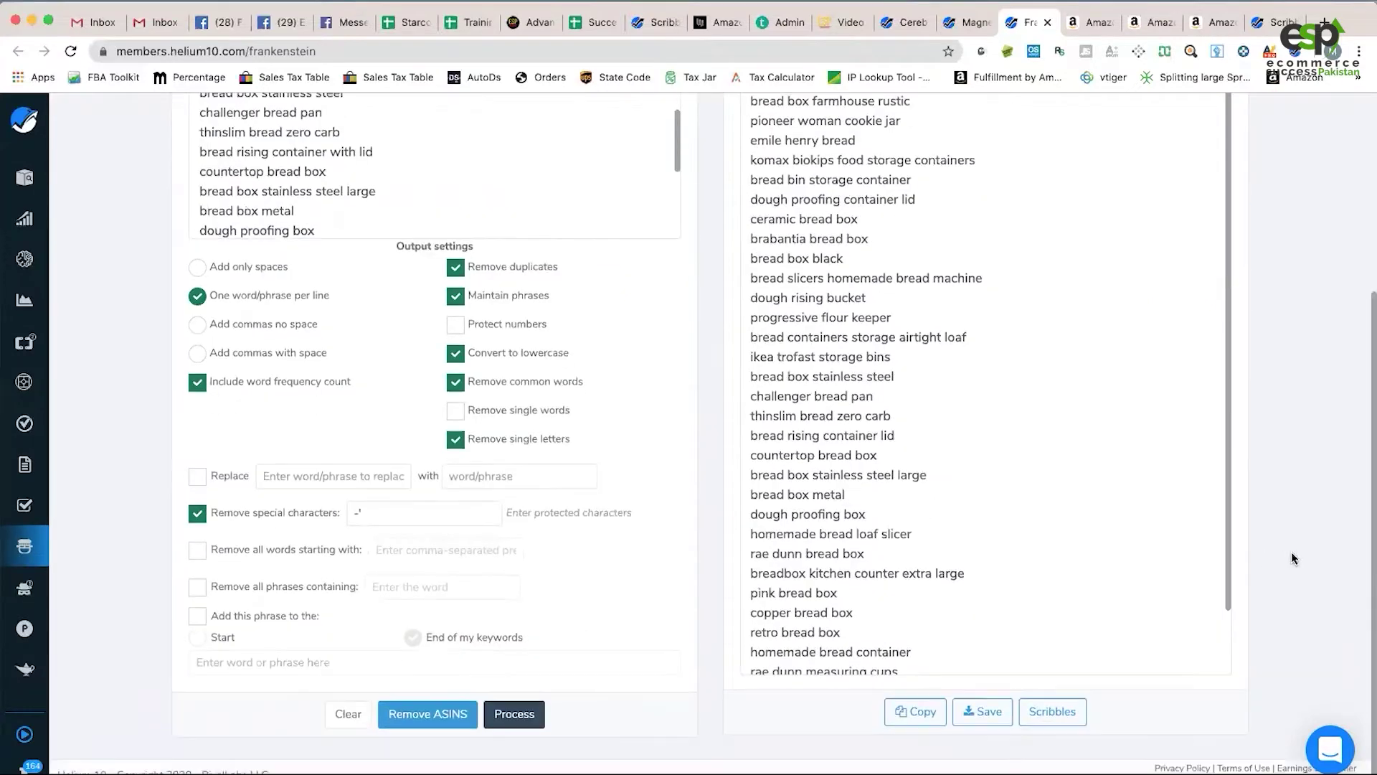
pyautogui.click(921, 713)
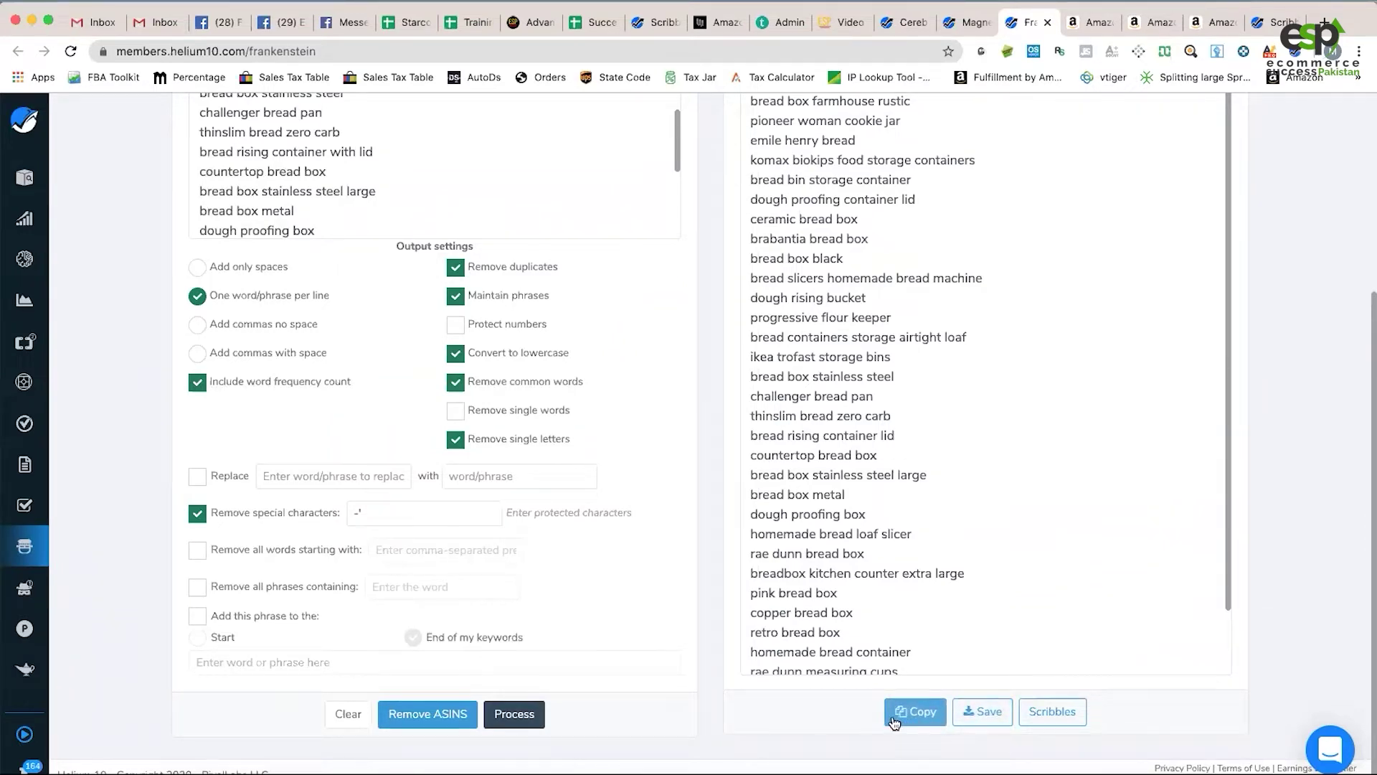
# After a glance at Scribbles, recopy the Frankenstein processed keyword list
pyautogui.scroll(4, 894, 723)
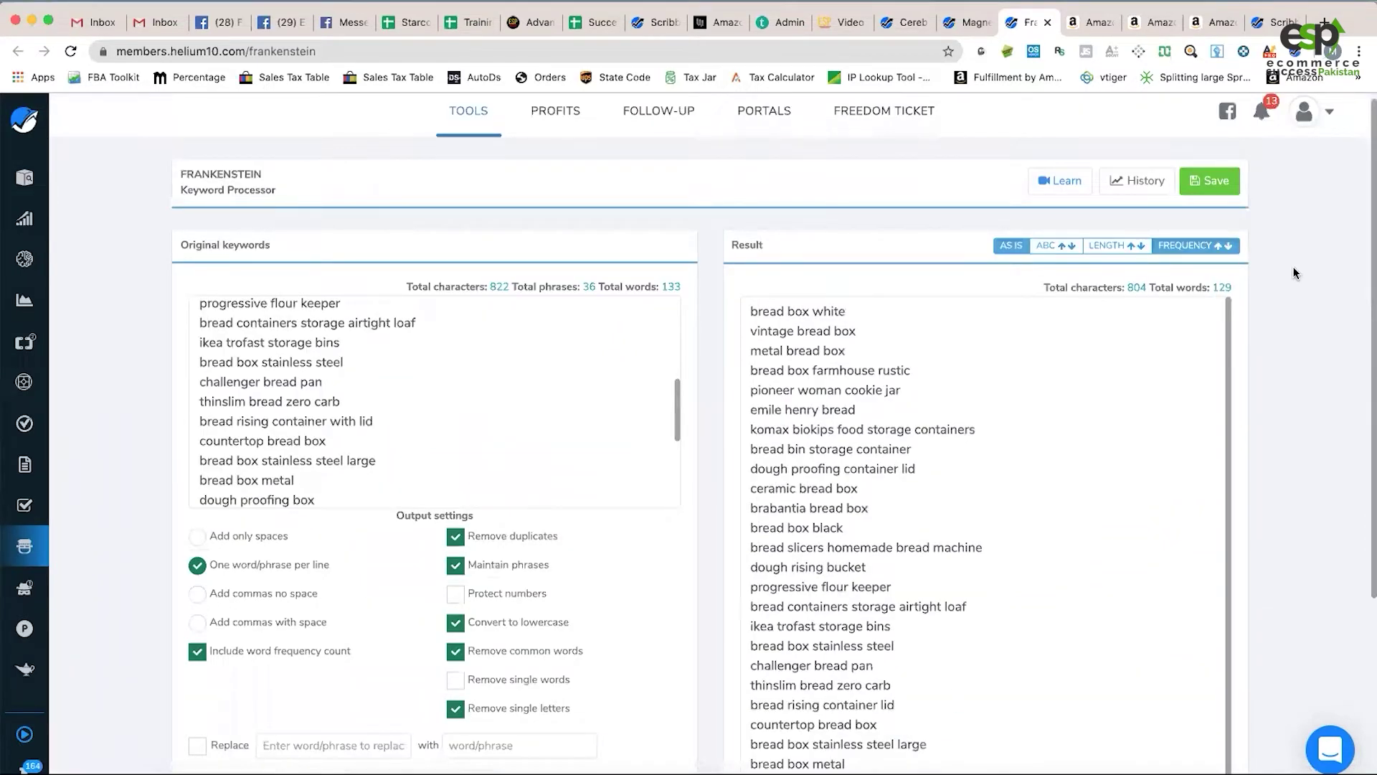
pyautogui.click(1274, 22)
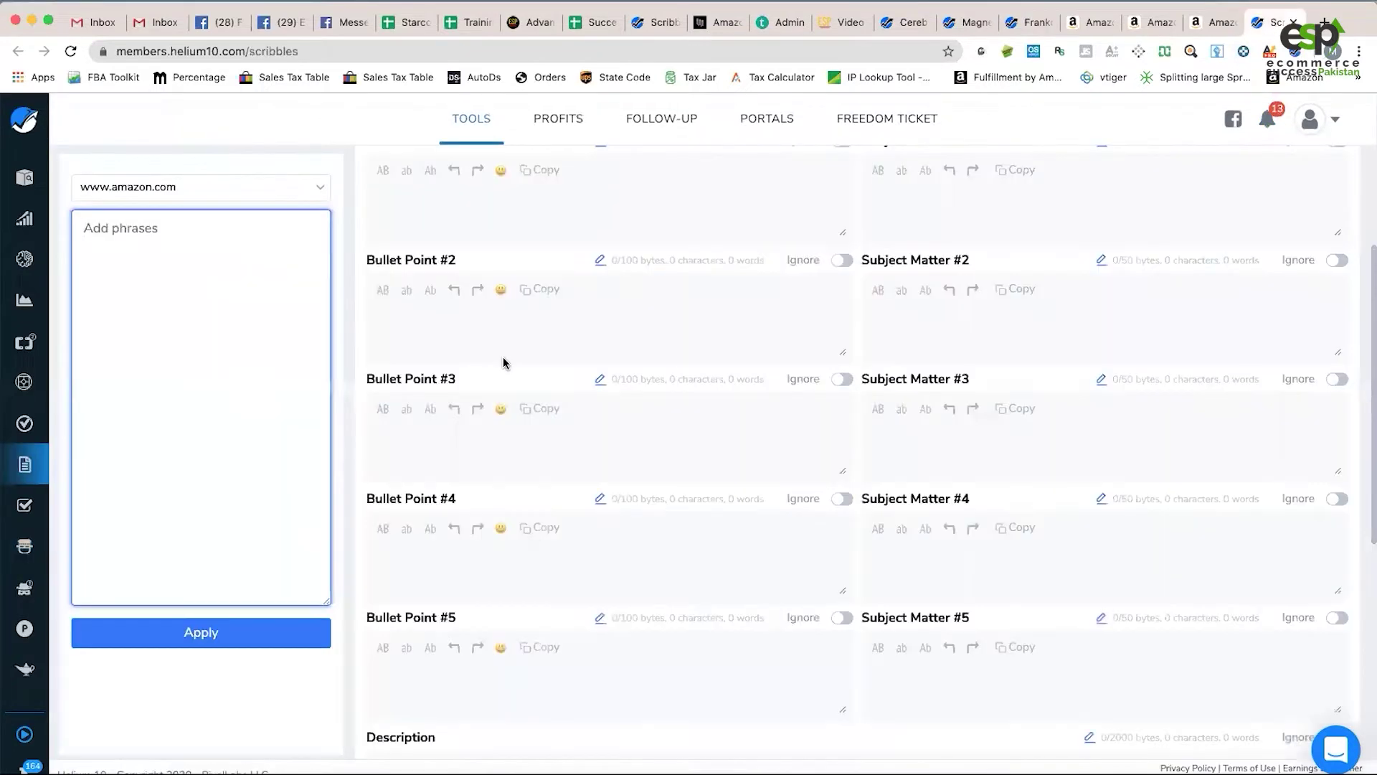
pyautogui.click(1032, 22)
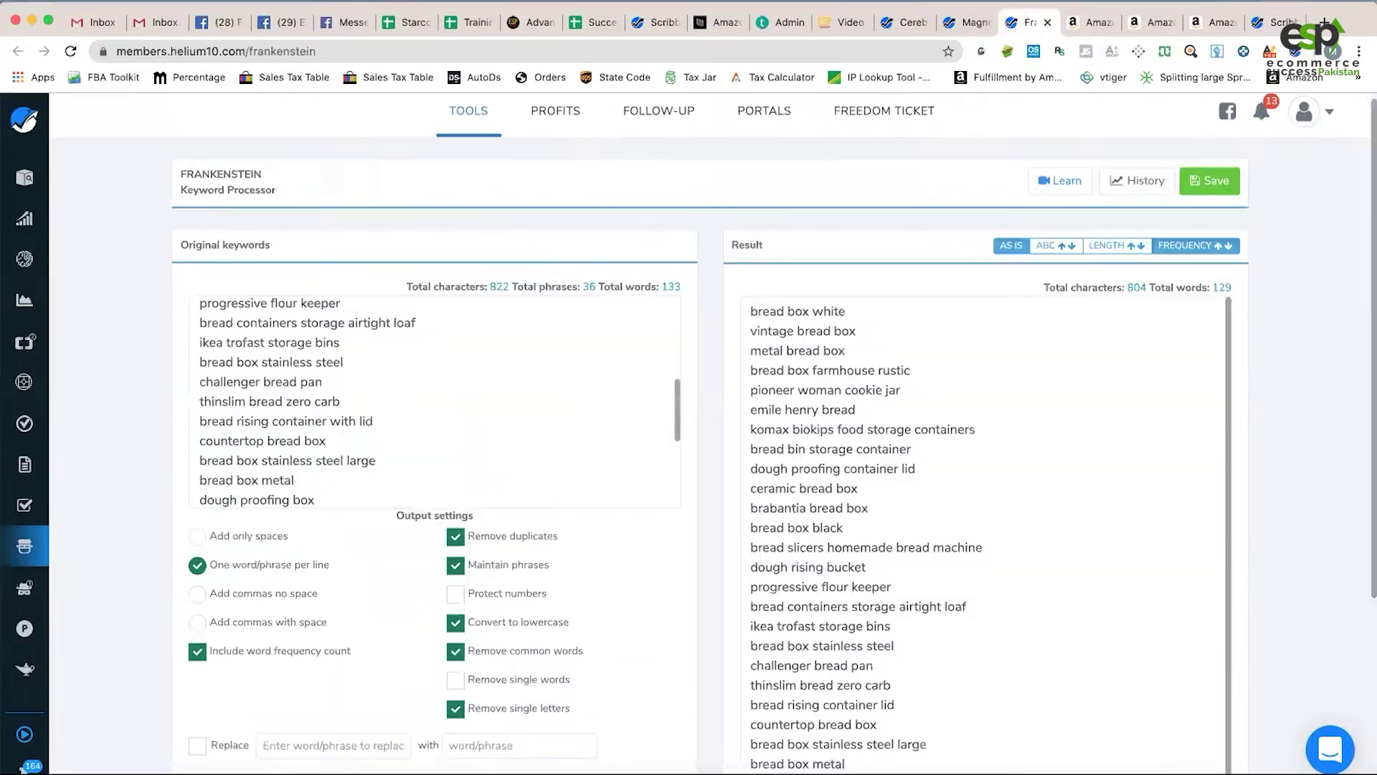
pyautogui.scroll(-3, 1232, 624)
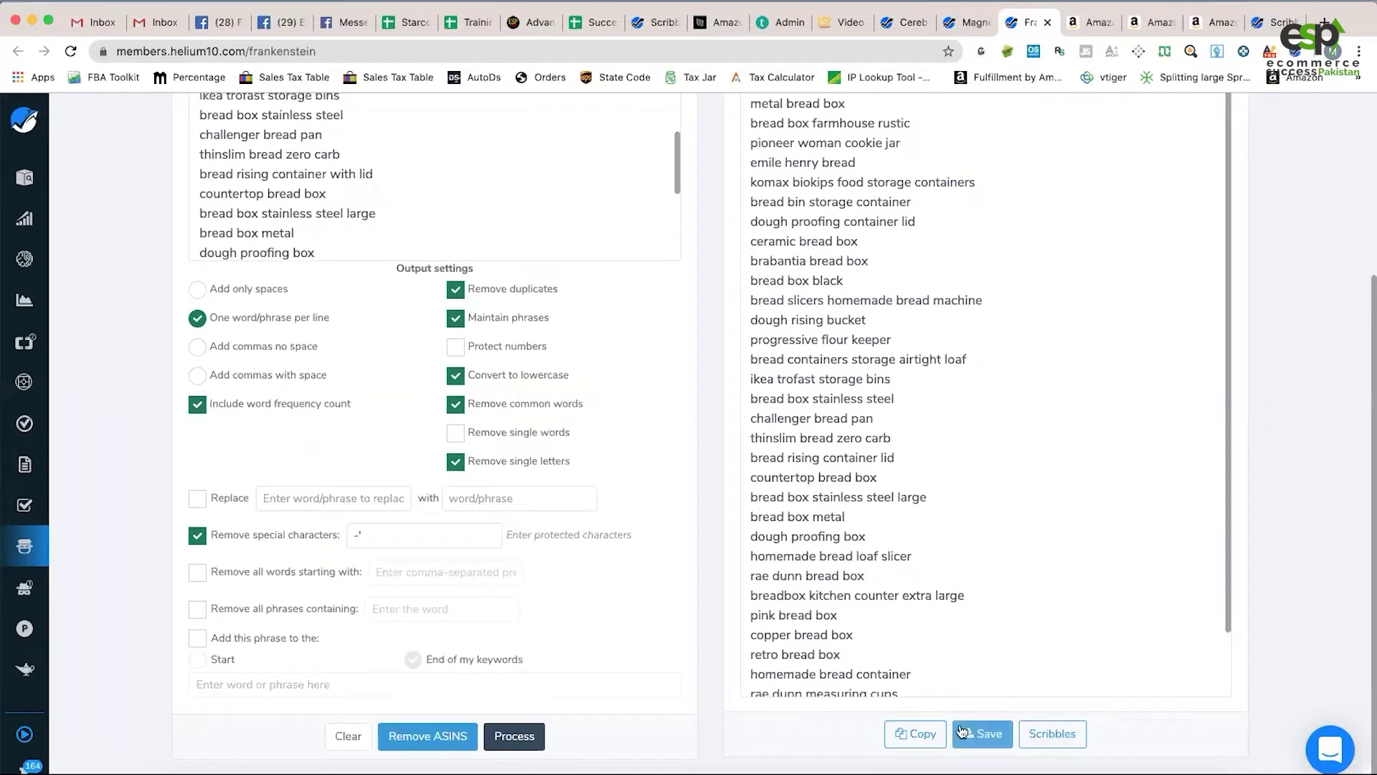
pyautogui.click(915, 734)
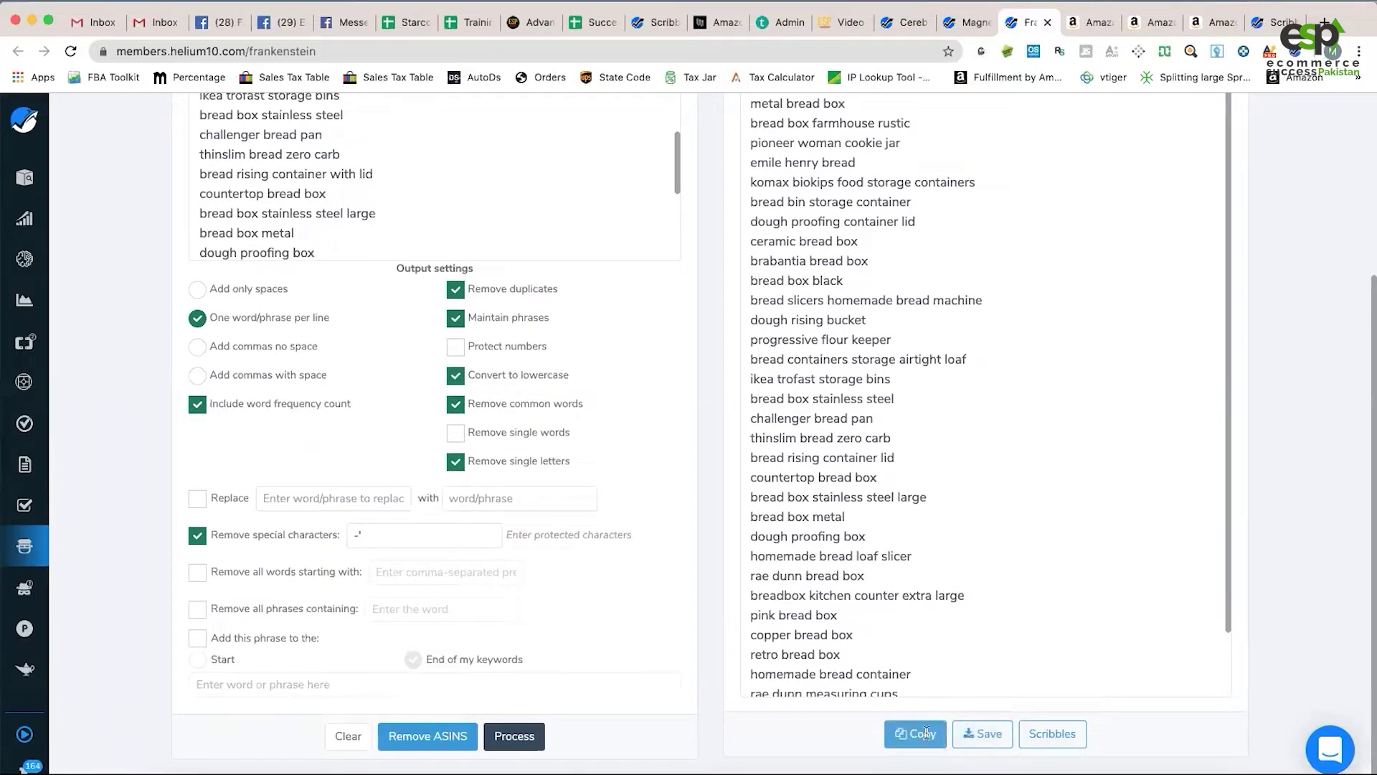
# Paste the copied keywords into Scribbles' Add phrases box and apply them
pyautogui.click(1273, 23)
pyautogui.rightClick(217, 393)
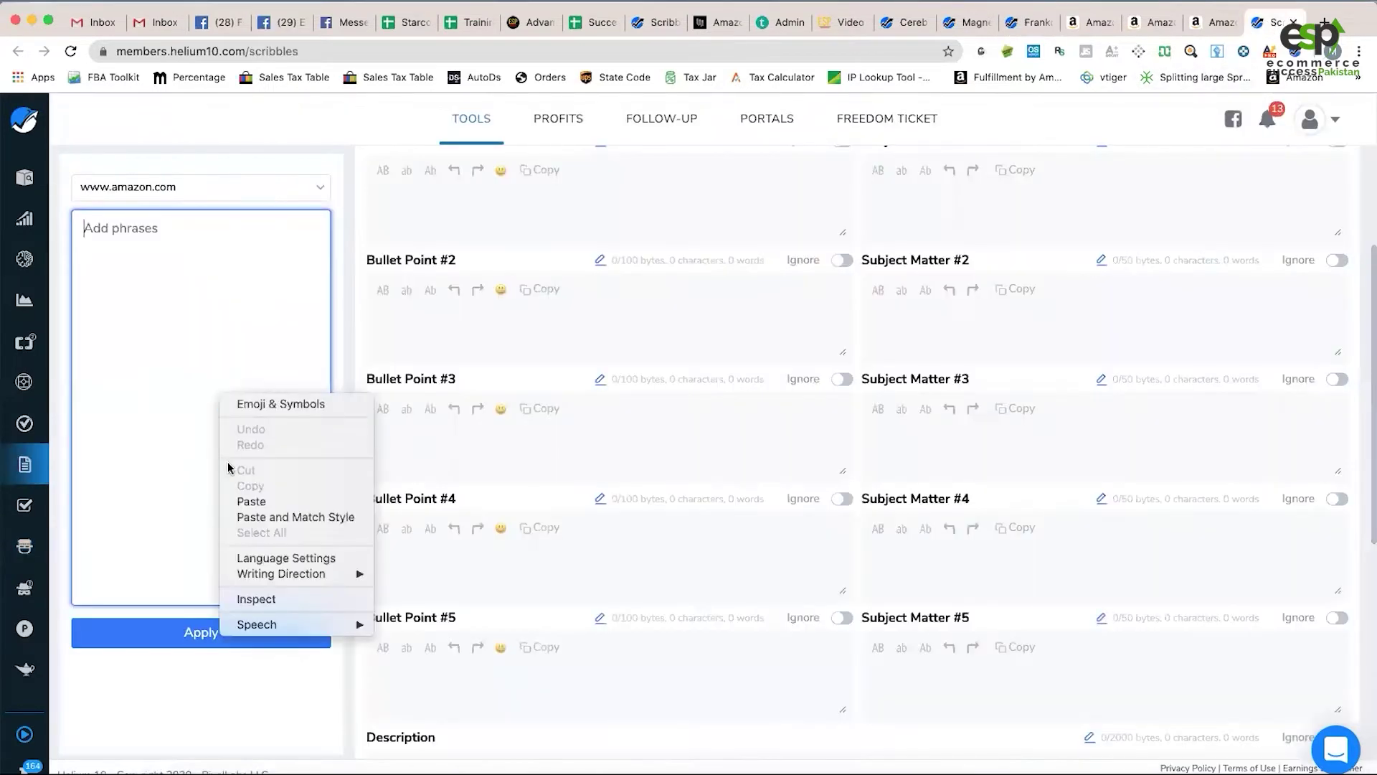
pyautogui.click(259, 500)
pyautogui.click(247, 639)
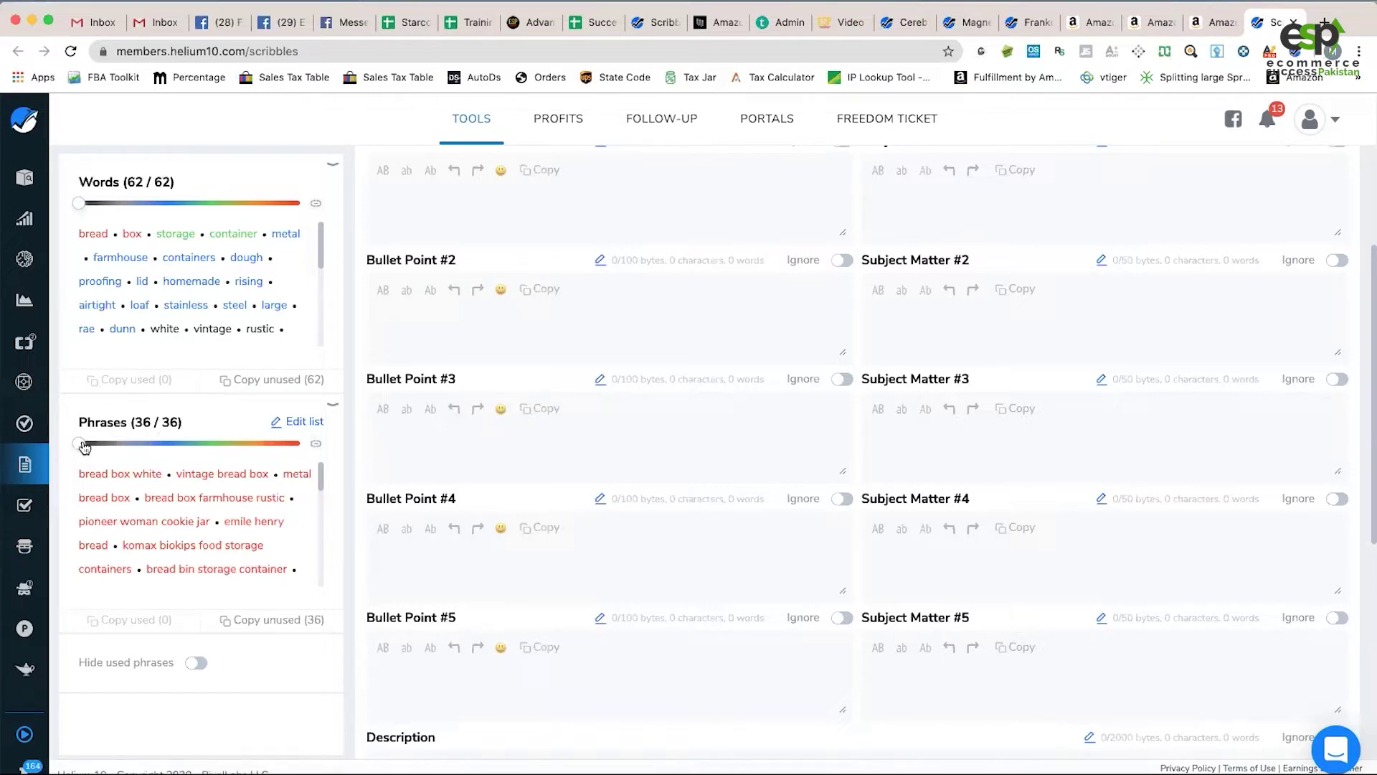
# Test the sliders: narrow phrases to 32 of 36, restore all 36, then narrow words to two
pyautogui.moveTo(84, 447)
pyautogui.mouseDown()
pyautogui.moveTo(113, 444)
pyautogui.moveTo(77, 443)
pyautogui.mouseUp()
pyautogui.moveTo(80, 443); pyautogui.dragTo(264, 443)
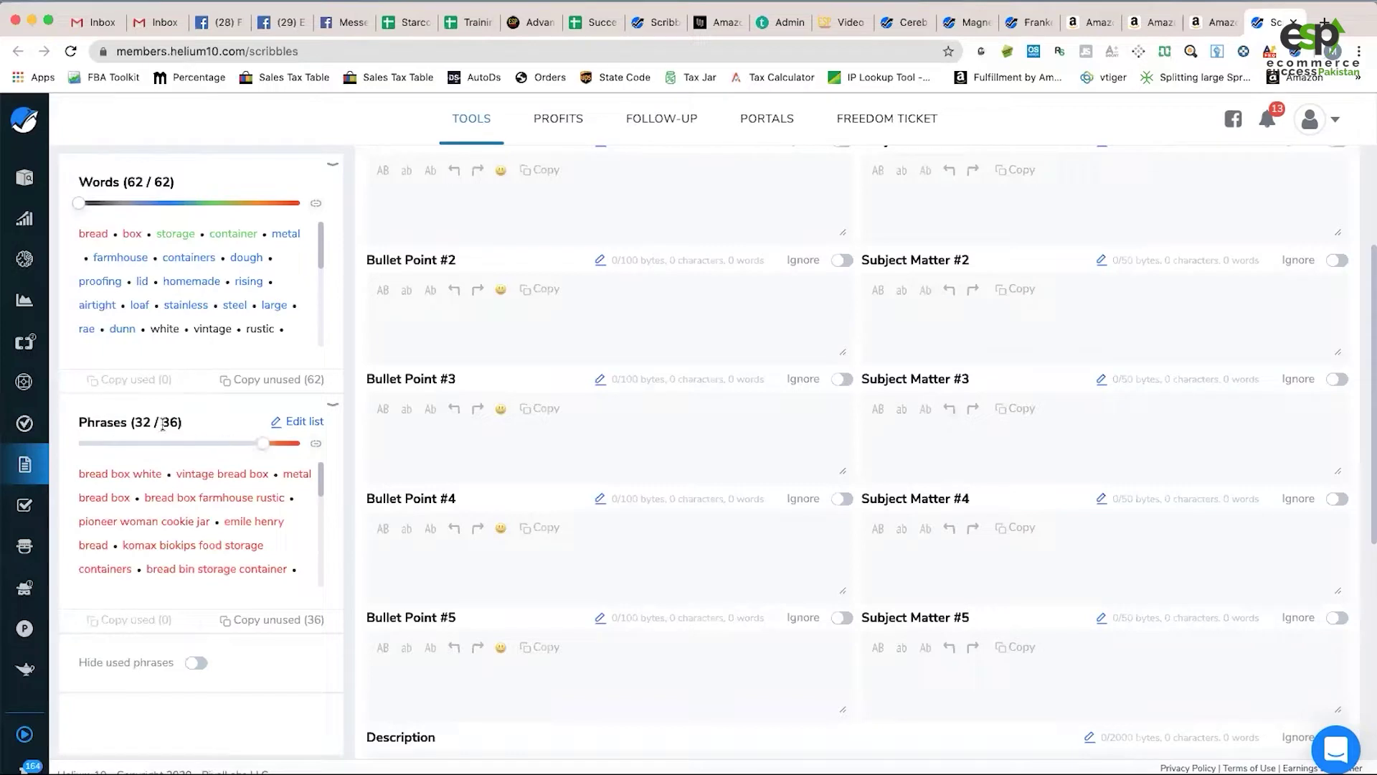
pyautogui.scroll(-3, 188, 502)
pyautogui.scroll(5, 190, 513)
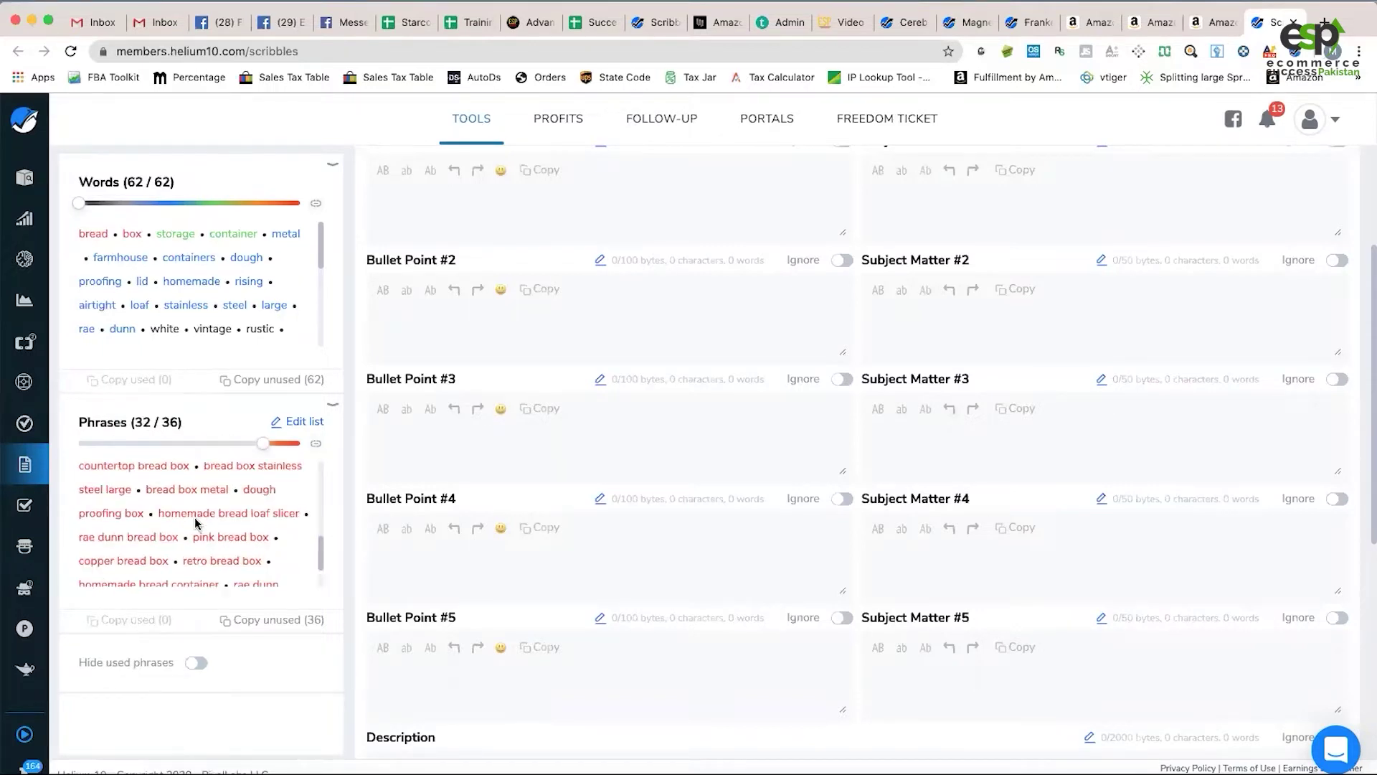
pyautogui.moveTo(267, 448); pyautogui.dragTo(80, 443)
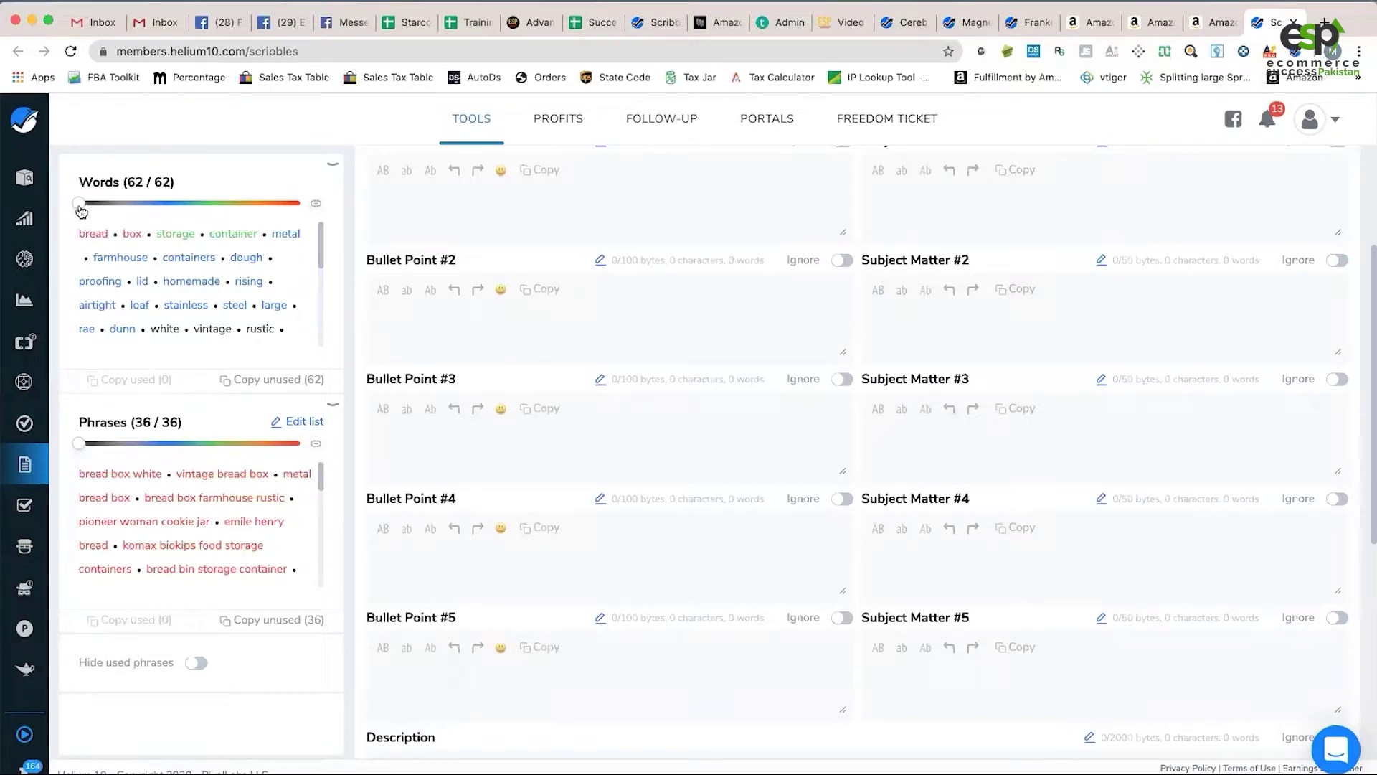
pyautogui.moveTo(80, 203)
pyautogui.mouseDown()
pyautogui.moveTo(283, 205)
pyautogui.moveTo(79, 206)
pyautogui.mouseUp()
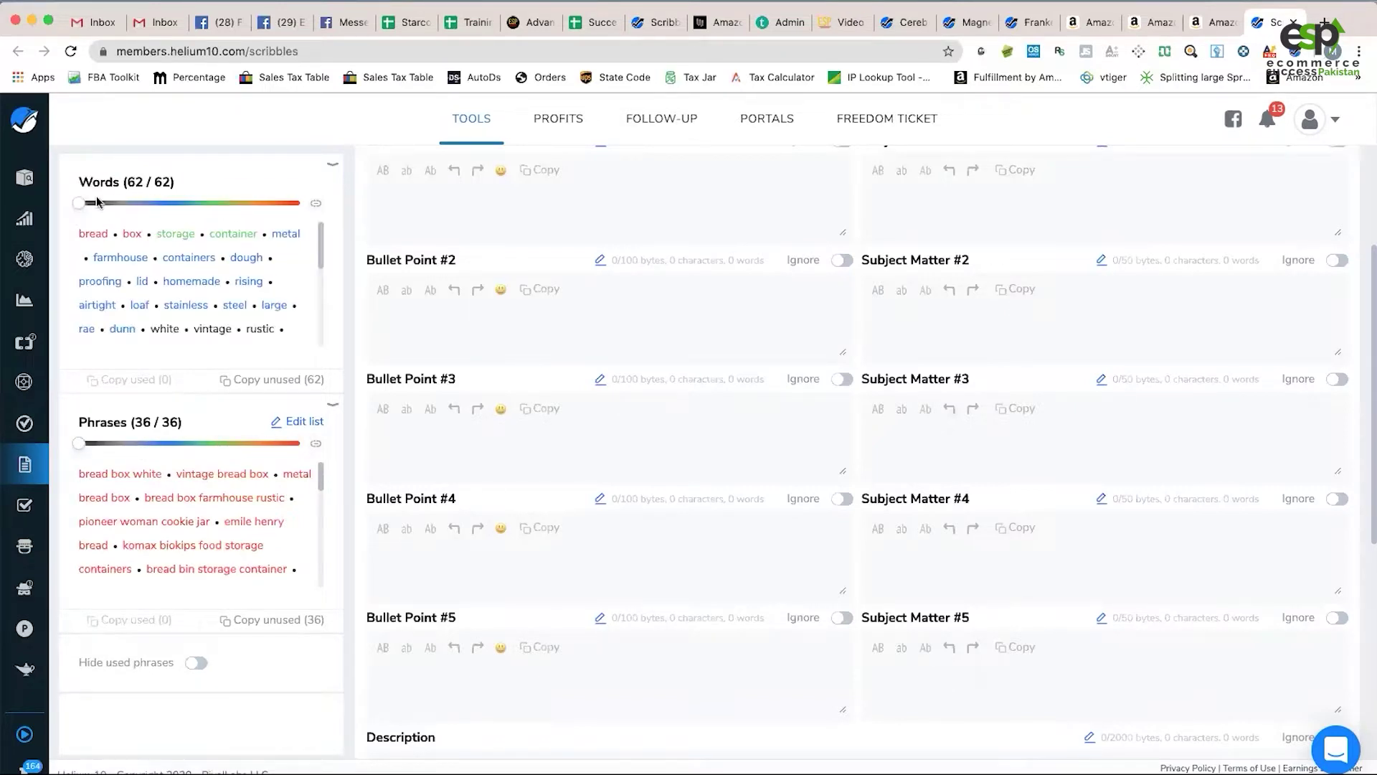
# Link the Words and Phrases sliders so filtering words to the top two also filters phrases
pyautogui.click(317, 205)
pyautogui.moveTo(81, 205)
pyautogui.mouseDown()
pyautogui.moveTo(242, 210)
pyautogui.moveTo(79, 211)
pyautogui.mouseUp()
pyautogui.scroll(3, 679, 486)
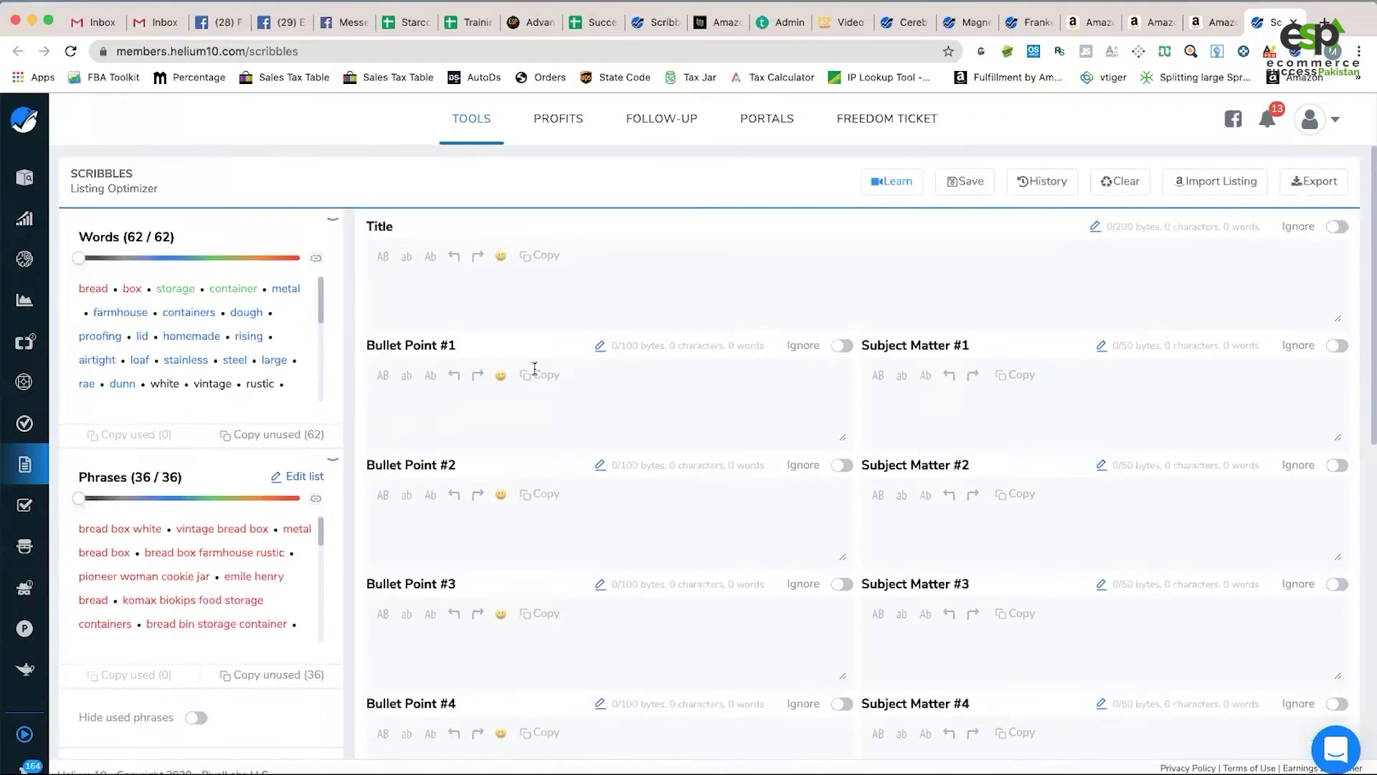
pyautogui.click(497, 308)
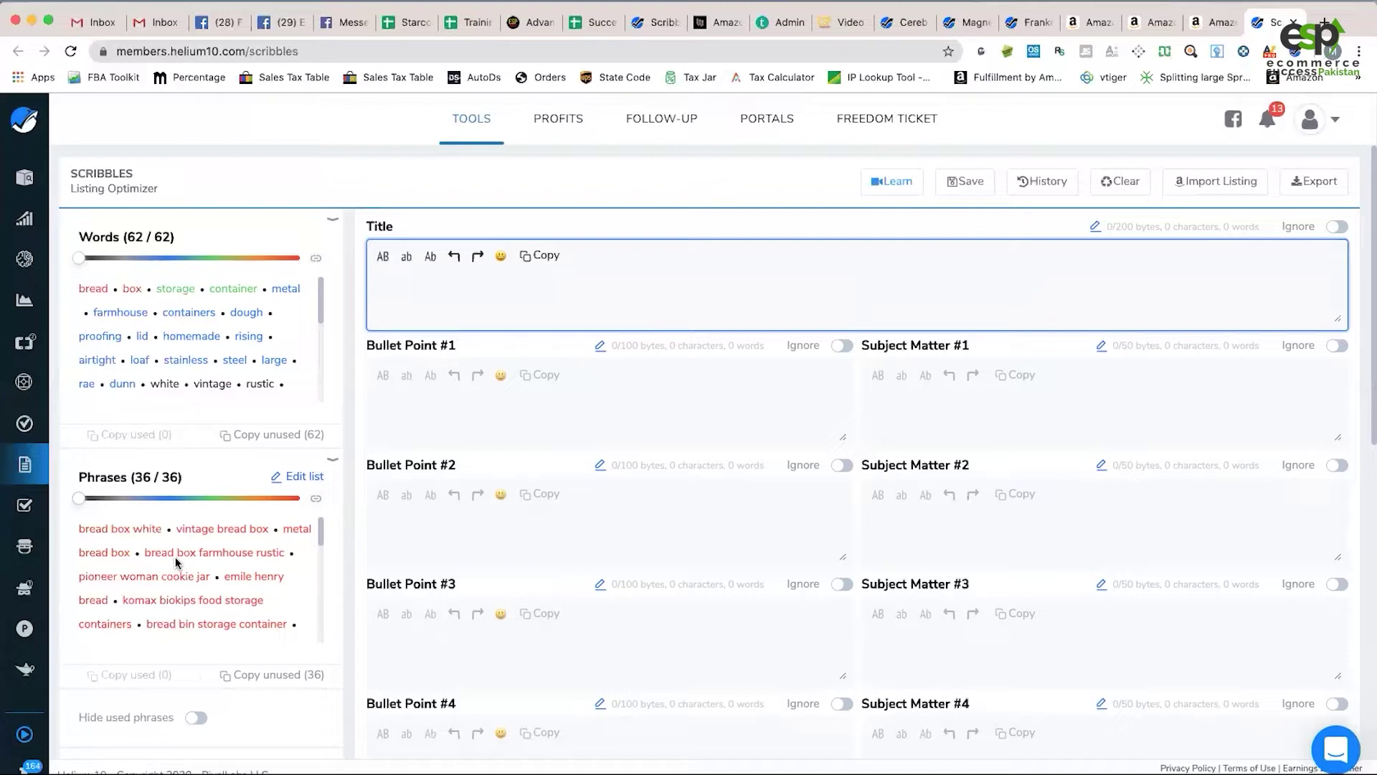
# Enter the title 'Bread Box Plastic Bread holder with knife and accesories'
pyautogui.write('Bre')
pyautogui.write('ad Box ')
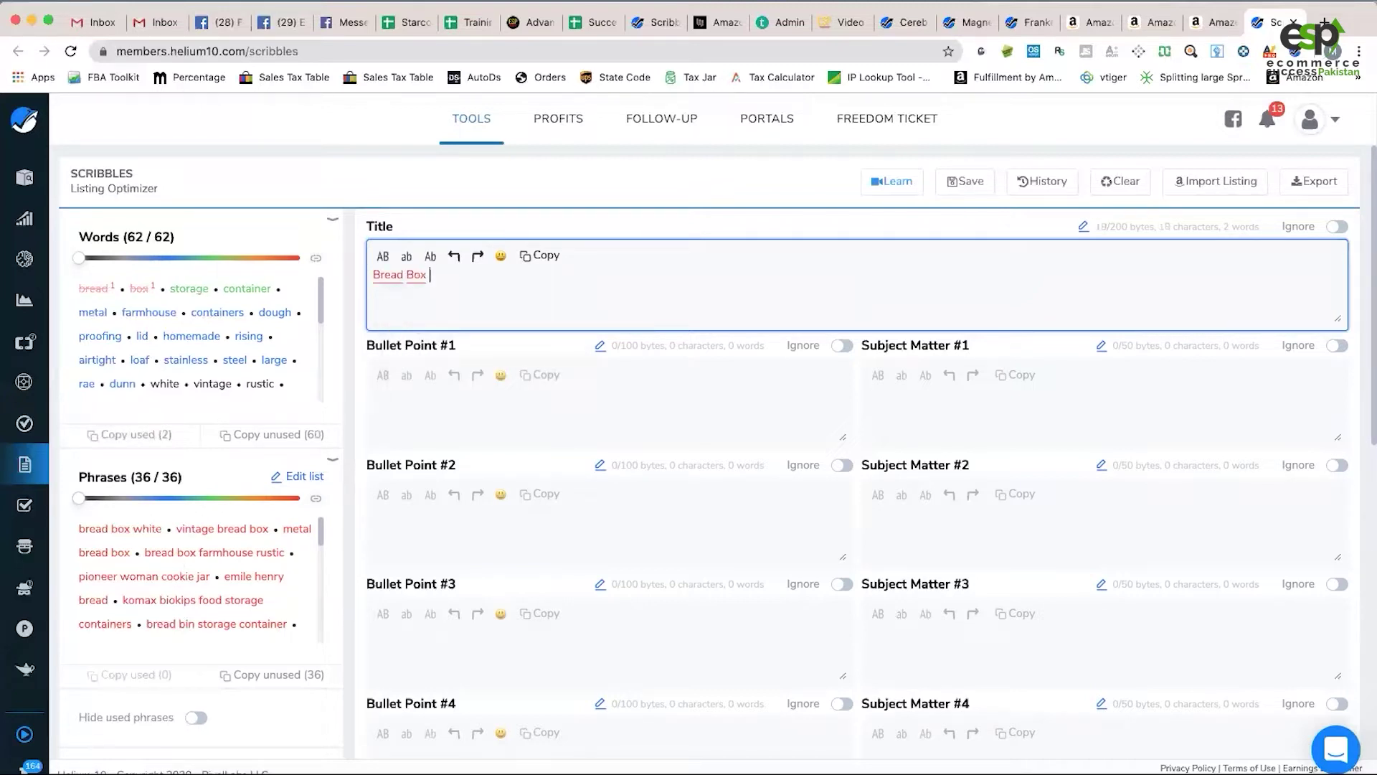
pyautogui.write('Plastic Br')
pyautogui.write('ead')
pyautogui.write('holder wit')
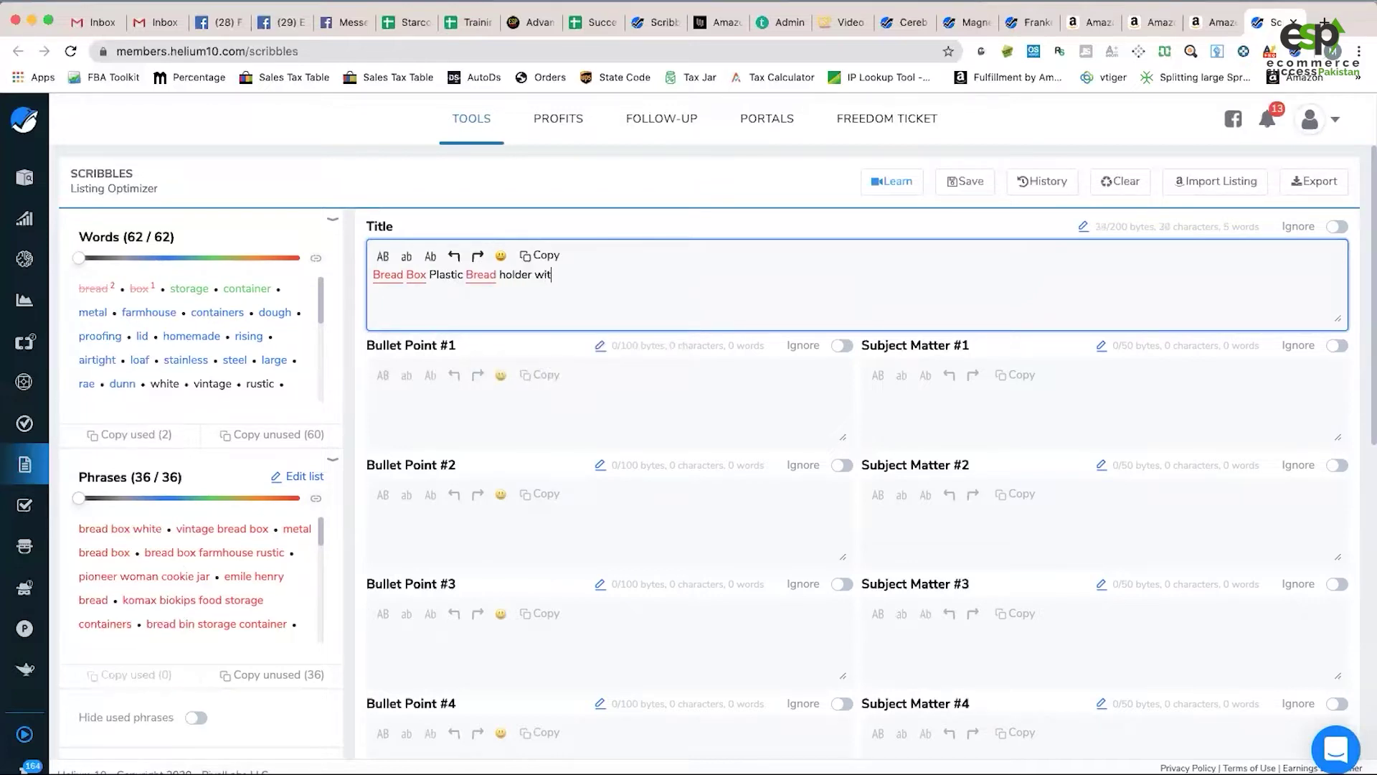
pyautogui.write('h knife and')
pyautogui.write(' accesor')
pyautogui.write('ies')
pyautogui.click(1099, 227)
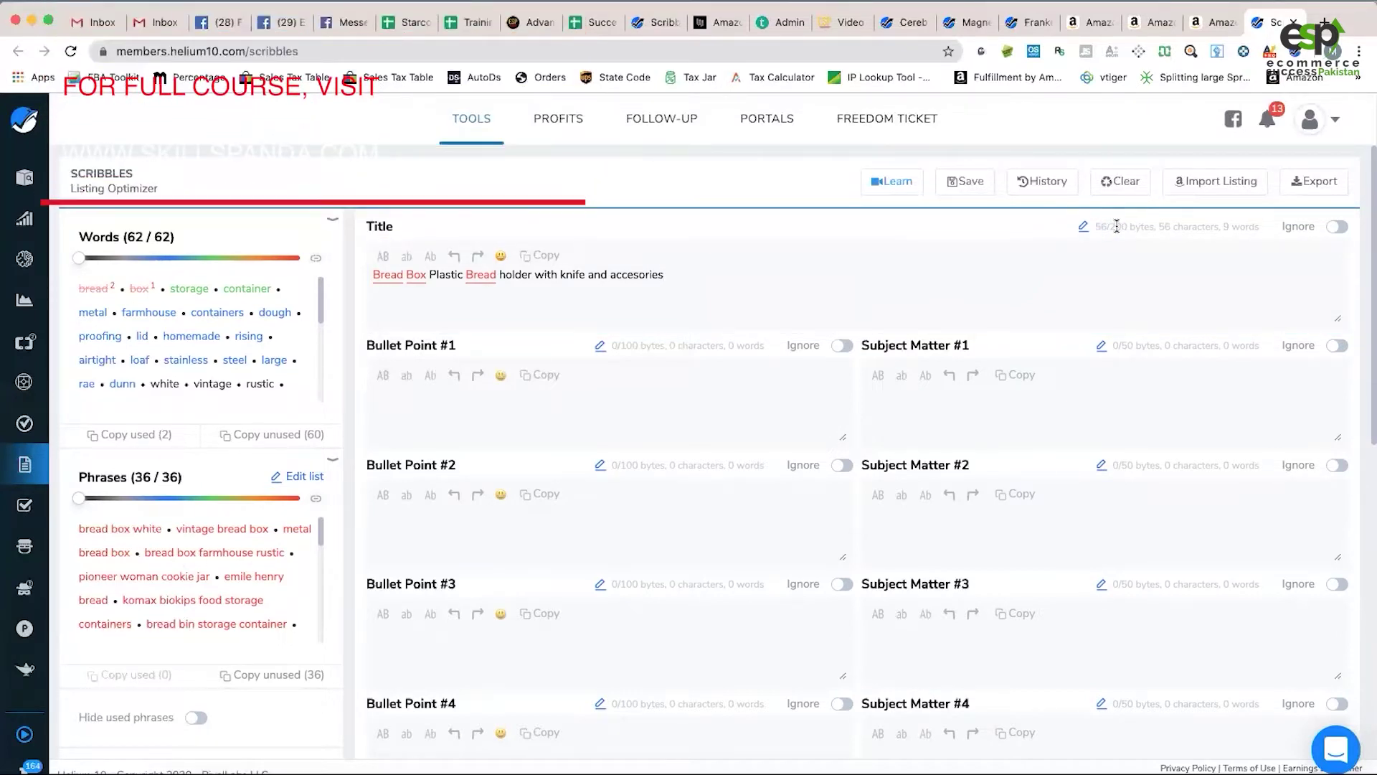
# Set the title's length limit to 200 bytes
pyautogui.click(1083, 227)
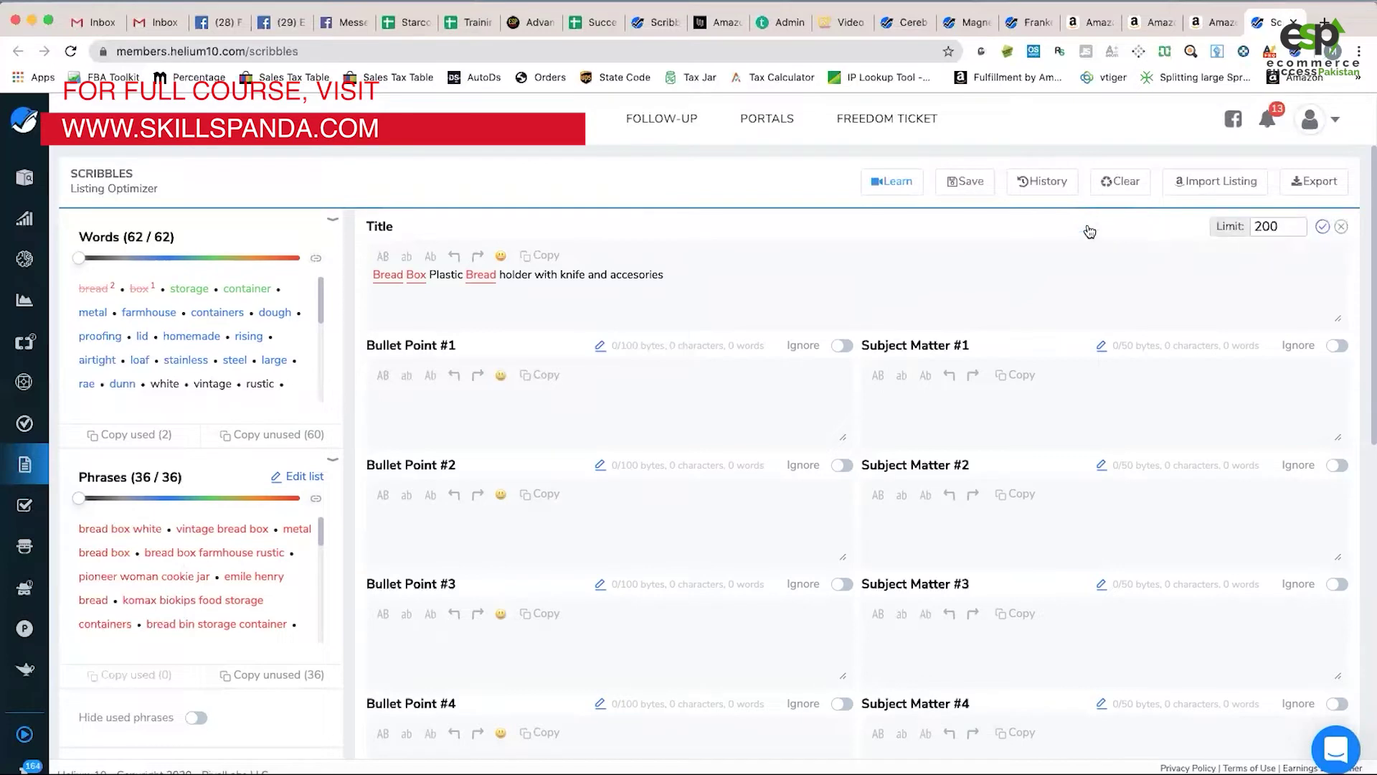
pyautogui.click(1260, 227)
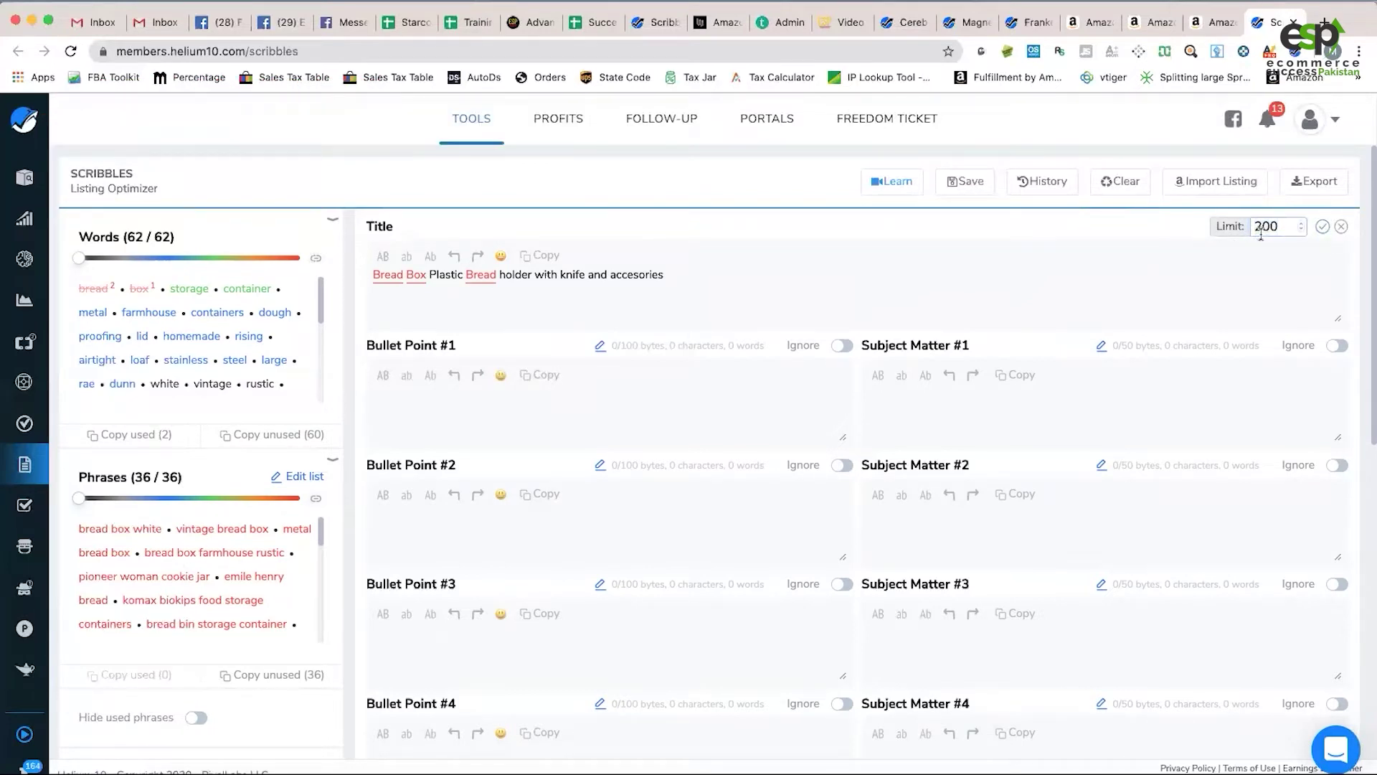
pyautogui.click(1322, 227)
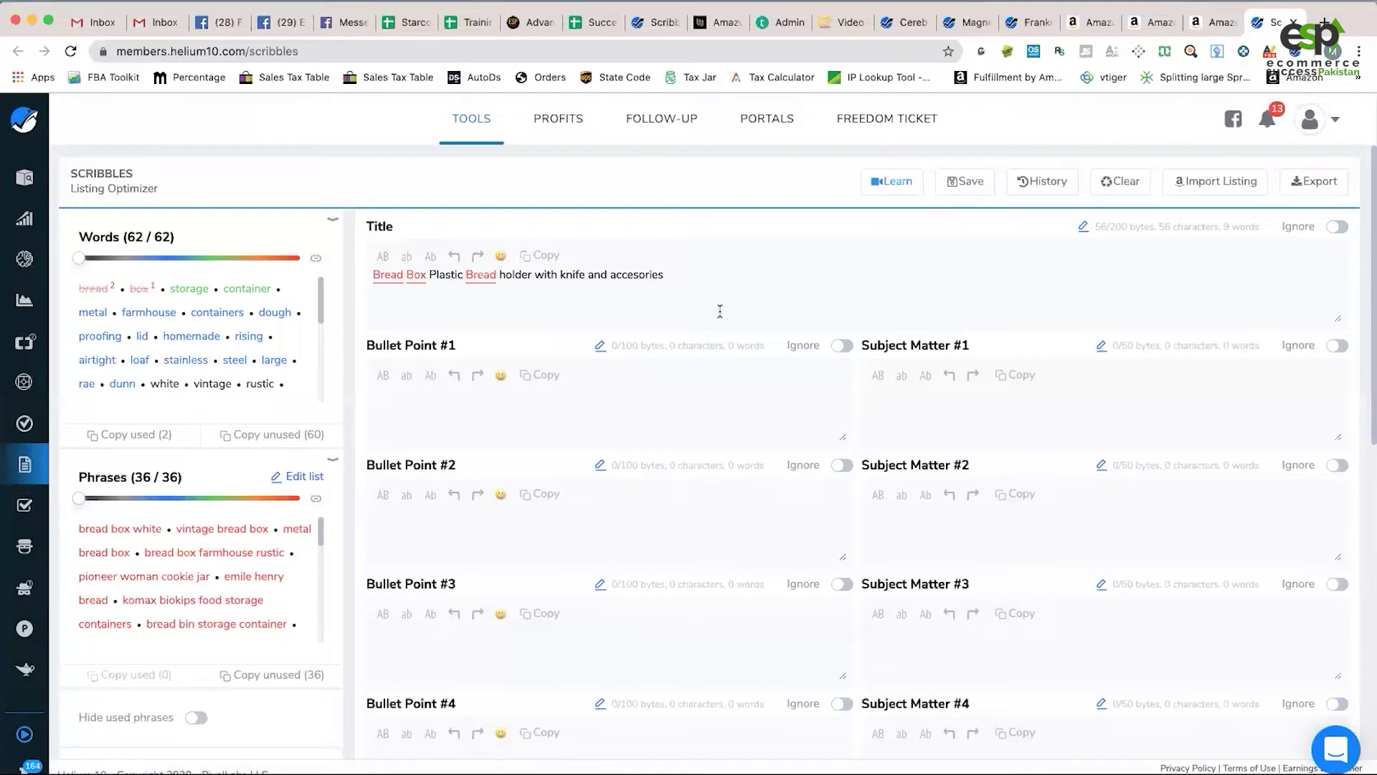
# Append ' - Bread box White' to the title, bringing it to 74 characters
pyautogui.click(738, 277)
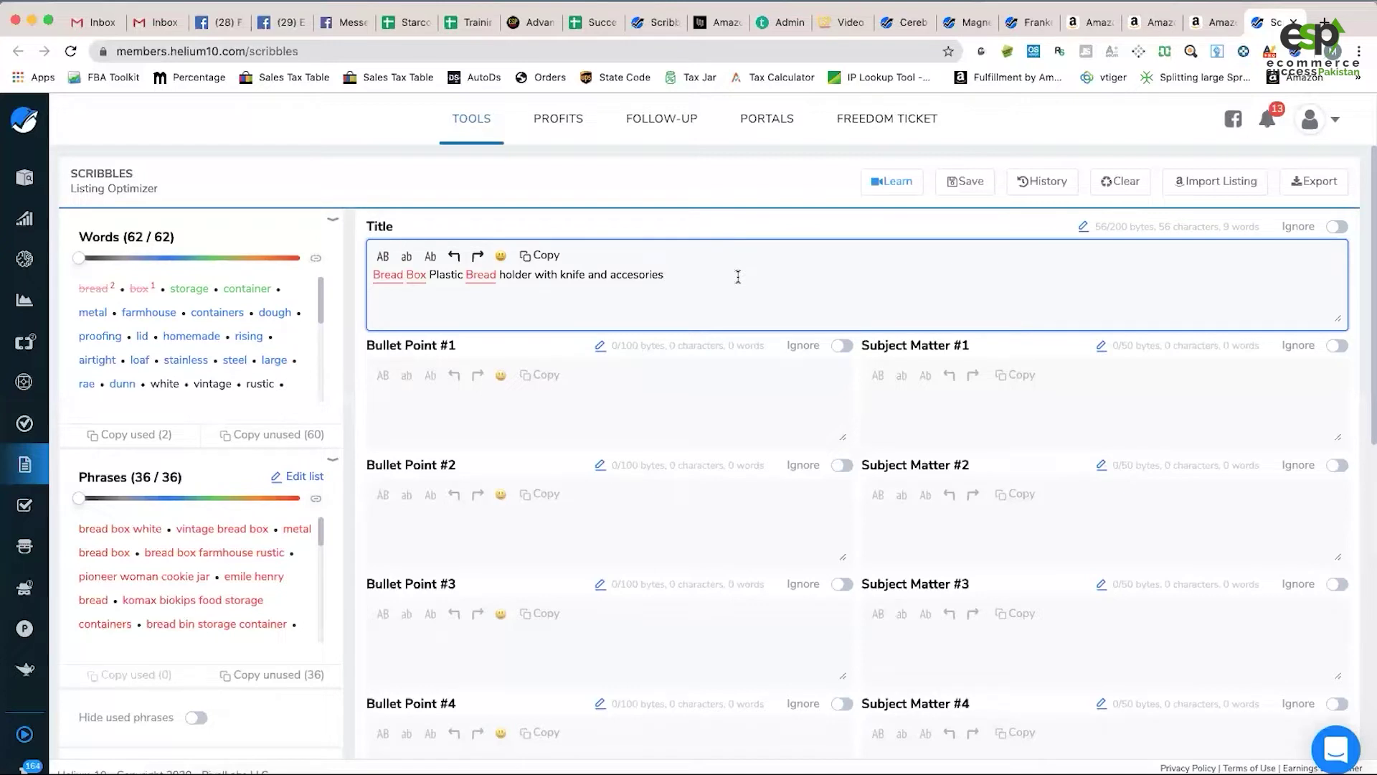
pyautogui.write('- ')
pyautogui.write('Bread b')
pyautogui.write('ox White')
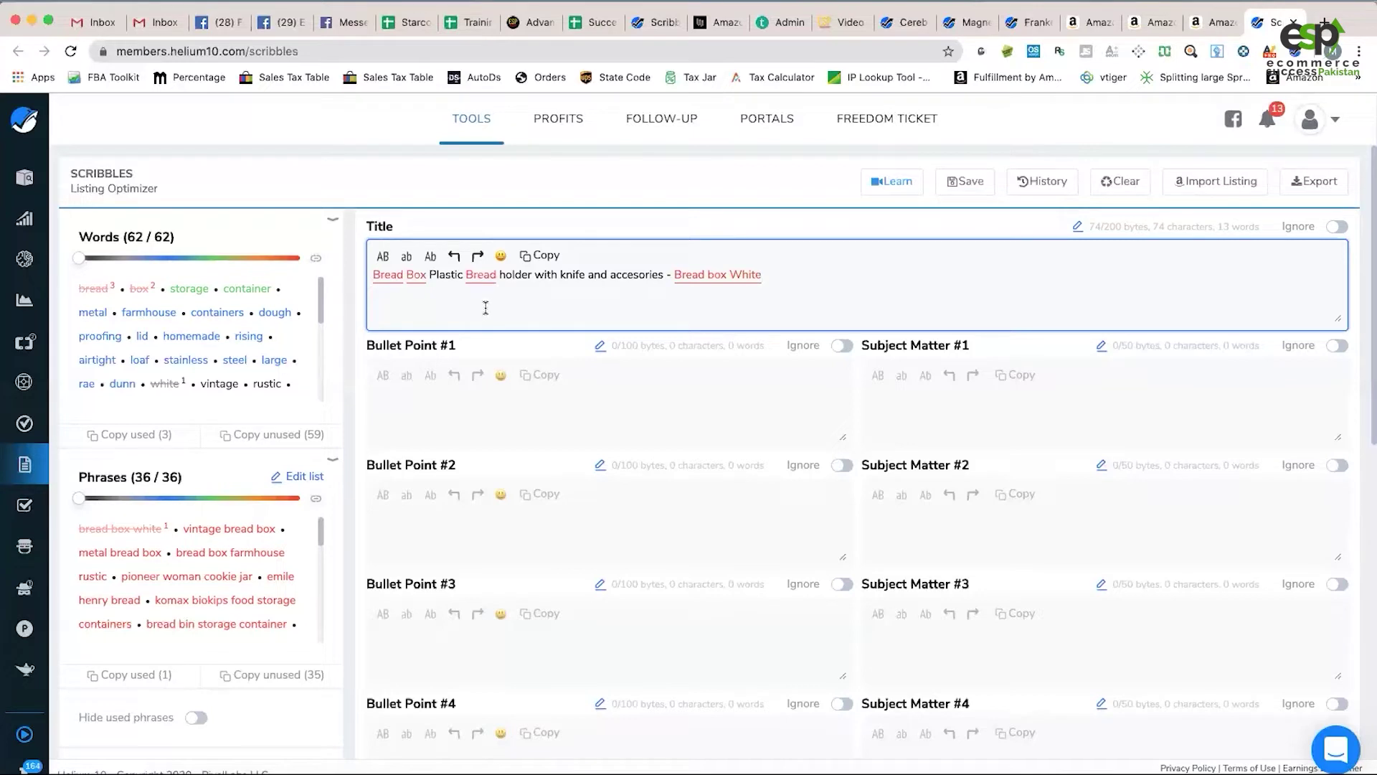
pyautogui.click(599, 402)
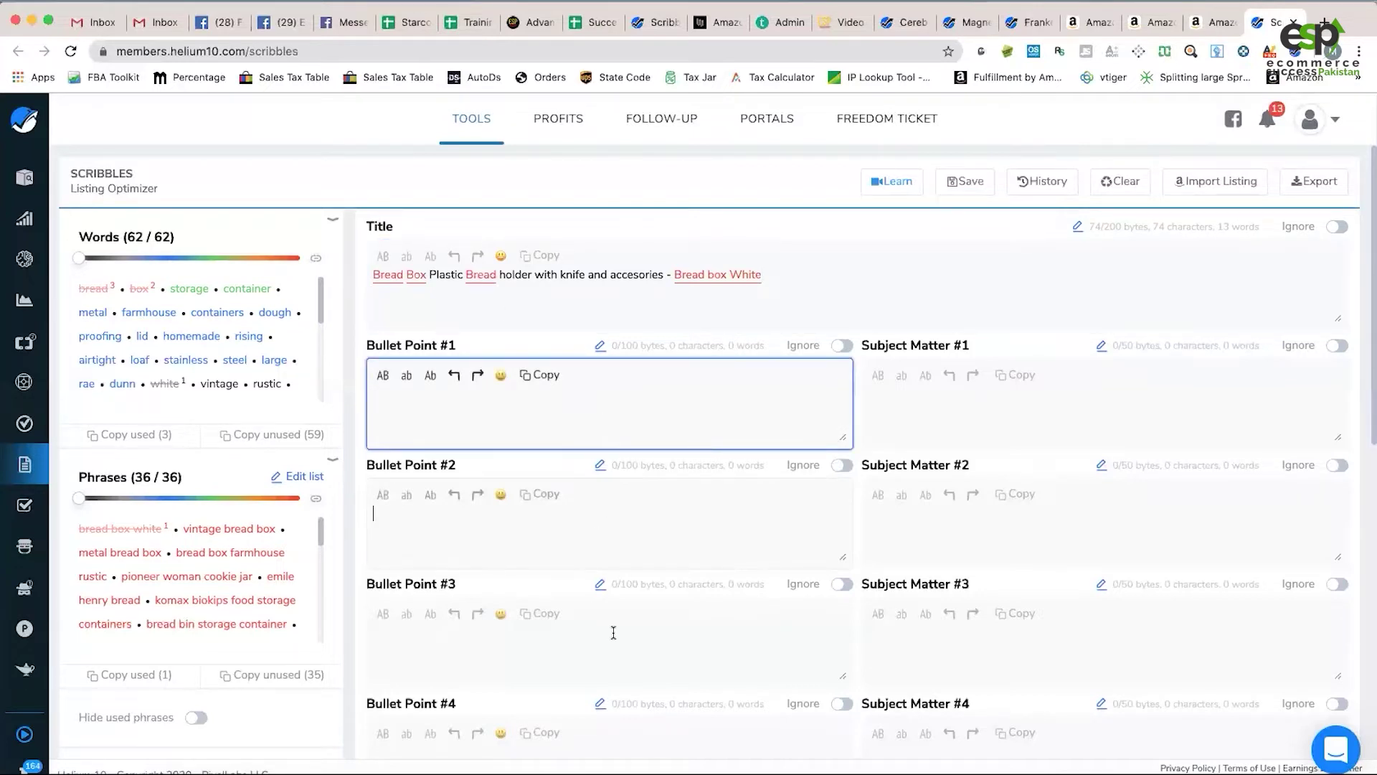
pyautogui.press('Tab')
pyautogui.scroll(-2, 633, 538)
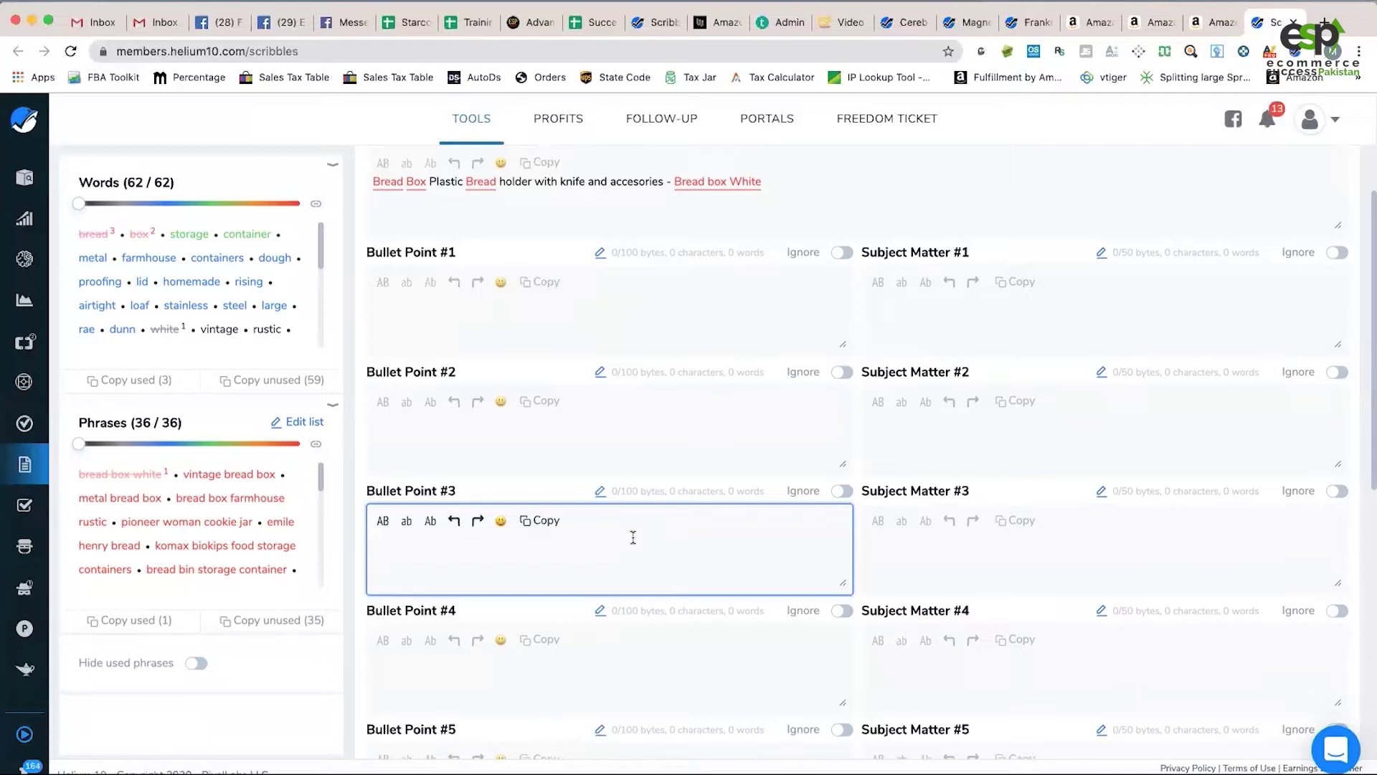
pyautogui.scroll(-1, 633, 538)
# Make bullet point 5 read 'This product ships from outside of USA and may take some time to deliver.'
pyautogui.scroll(-6, 631, 531)
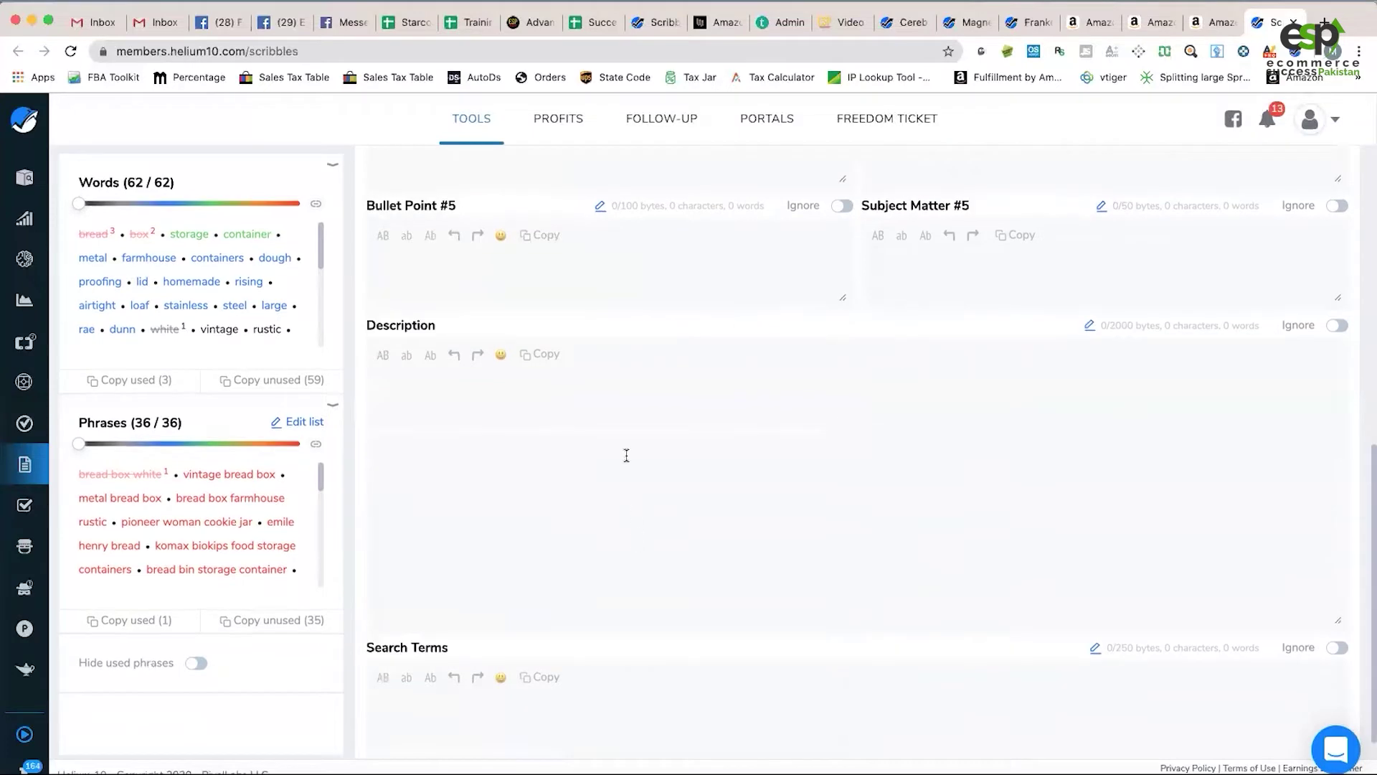
pyautogui.scroll(3, 618, 459)
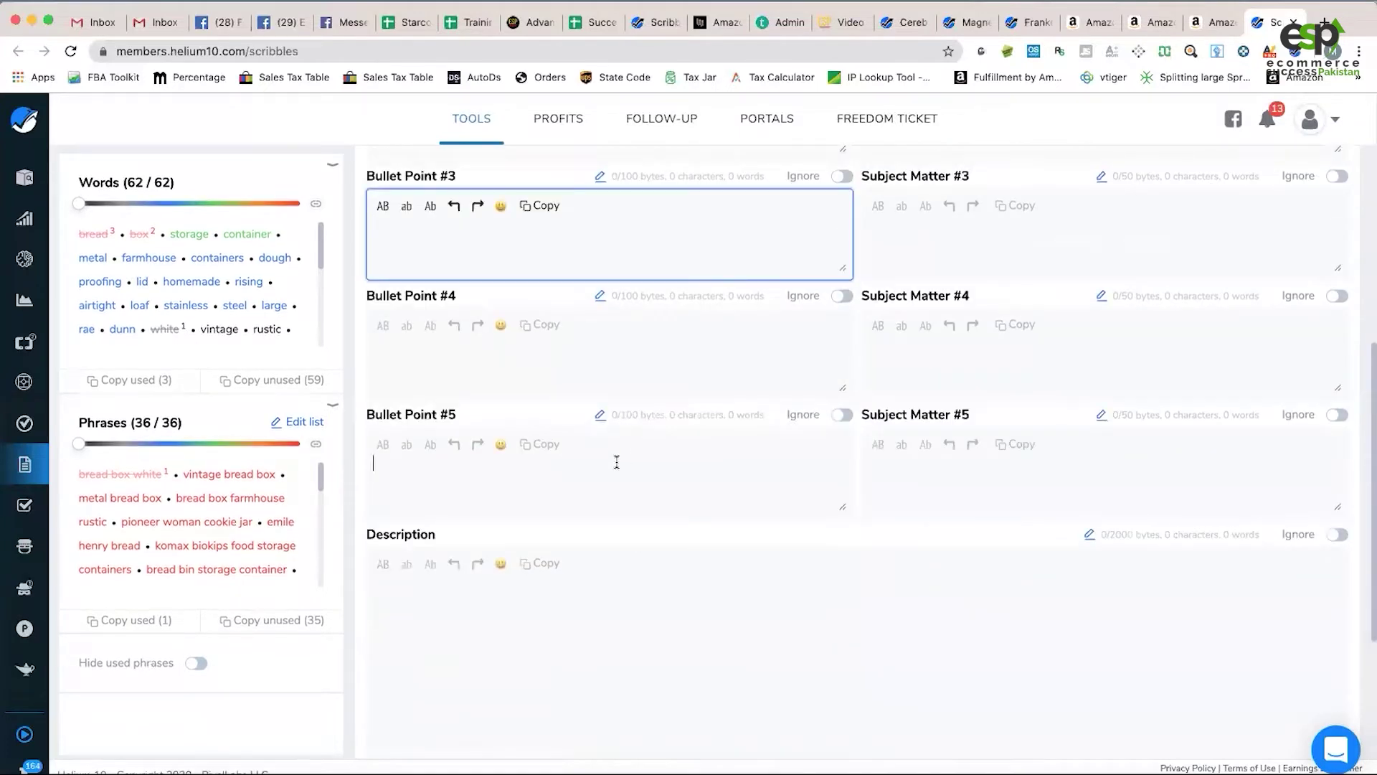
pyautogui.click(617, 462)
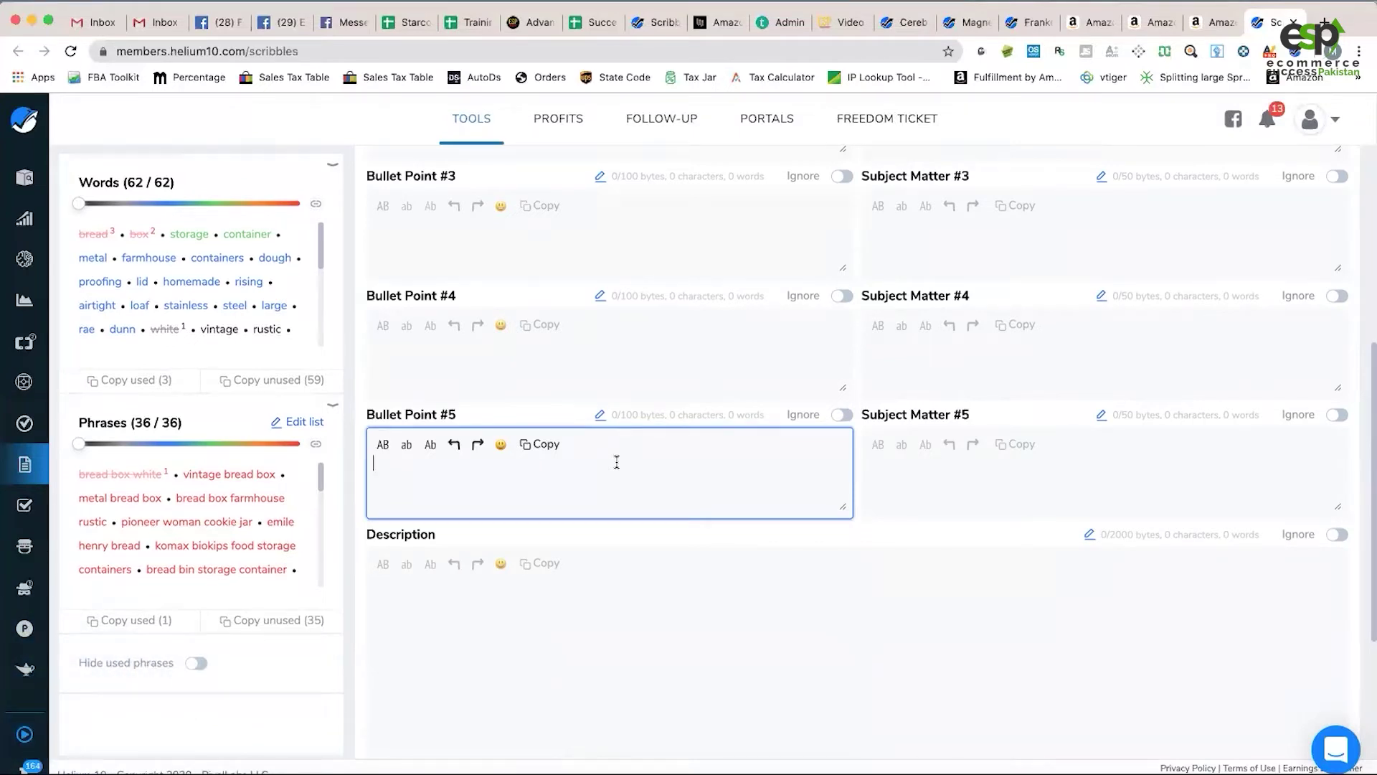
pyautogui.write('This ')
pyautogui.write('p')
pyautogui.write('rof')
pyautogui.press('BackSpace')
pyautogui.write('duct')
pyautogui.write('whe')
pyautogui.press('BackSpace')
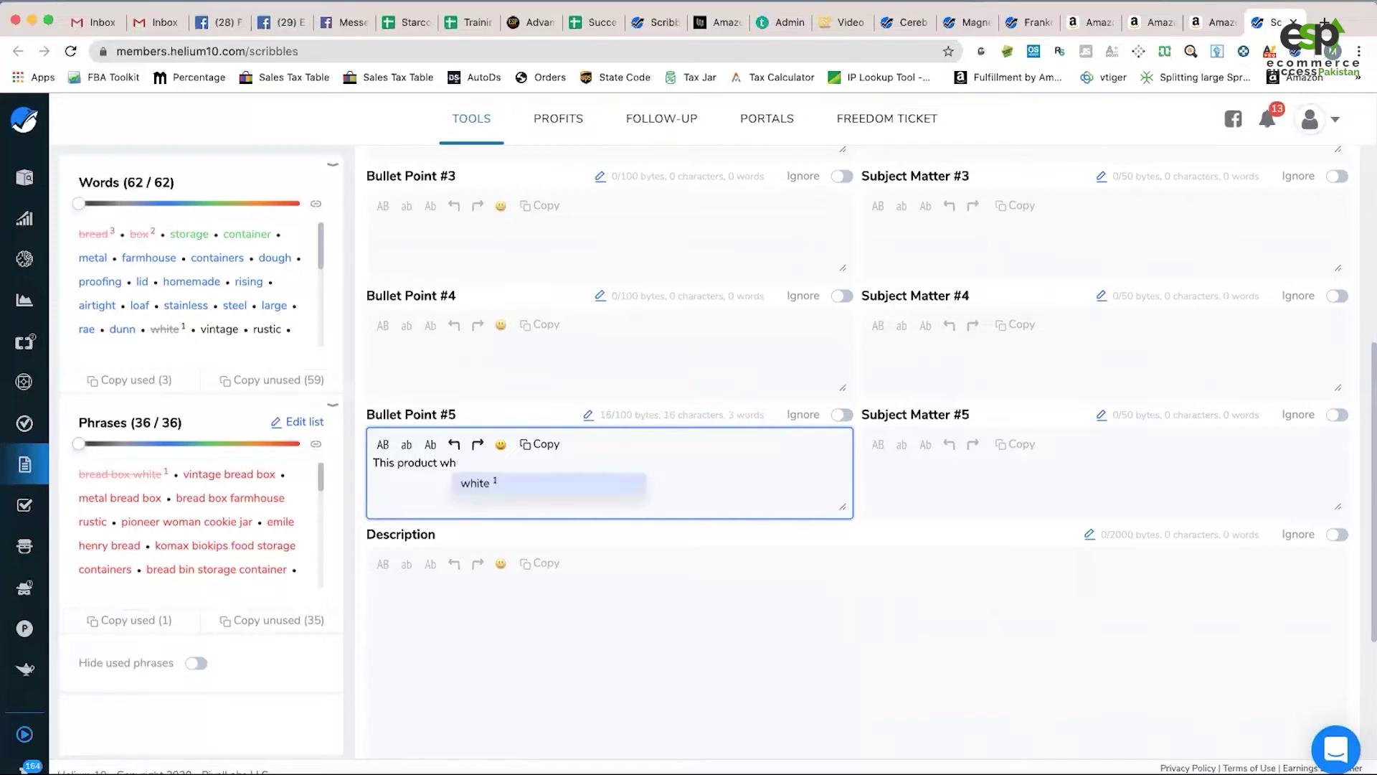
pyautogui.press('BackSpace')
pyautogui.press('BackSpace')
pyautogui.write('ships o')
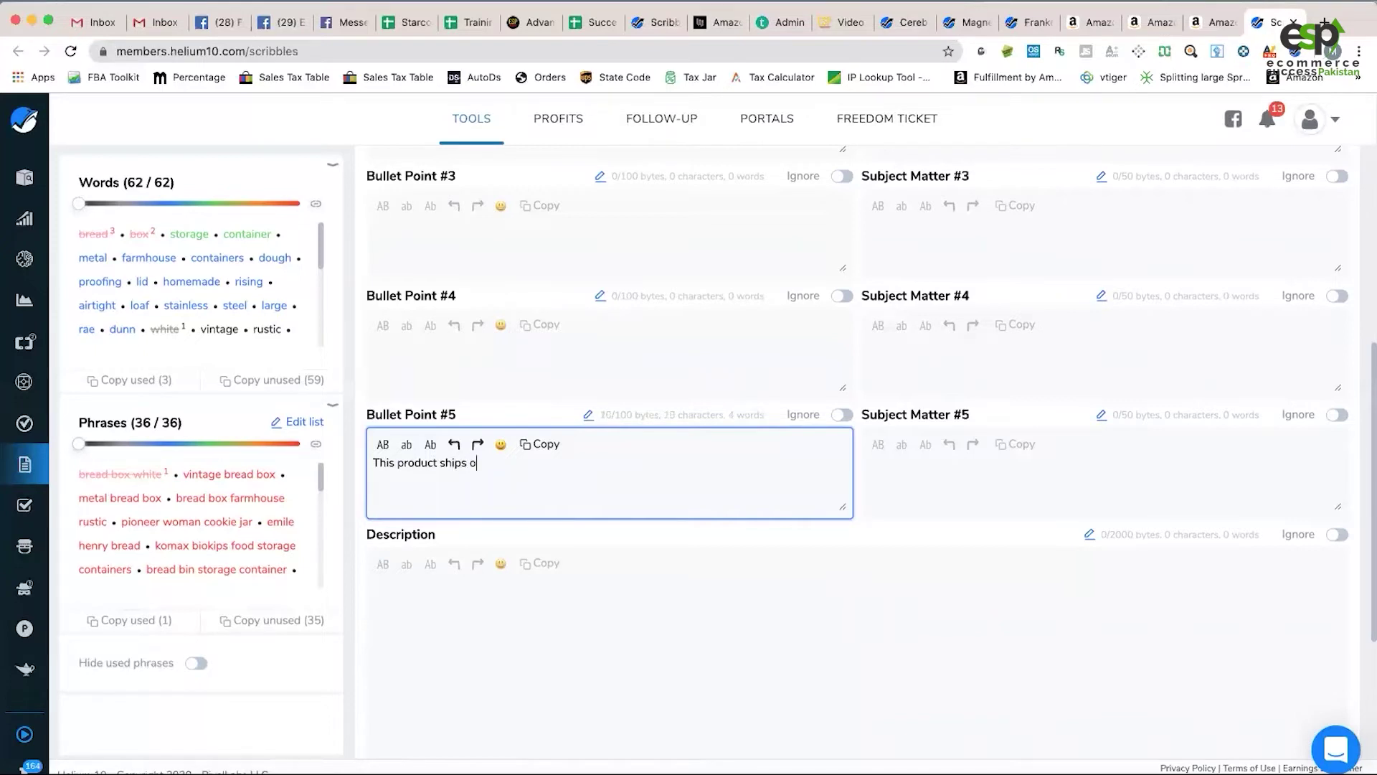
pyautogui.write('utside')
pyautogui.press('BackSpace')
pyautogui.press('BackSpace')
pyautogui.press('BackSpace')
pyautogui.press('BackSpace')
pyautogui.press('BackSpace')
pyautogui.write('f')
pyautogui.write('ro o')
pyautogui.write('m ')
pyautogui.write('outside o')
pyautogui.write('f USA and m')
pyautogui.write('ay take some ')
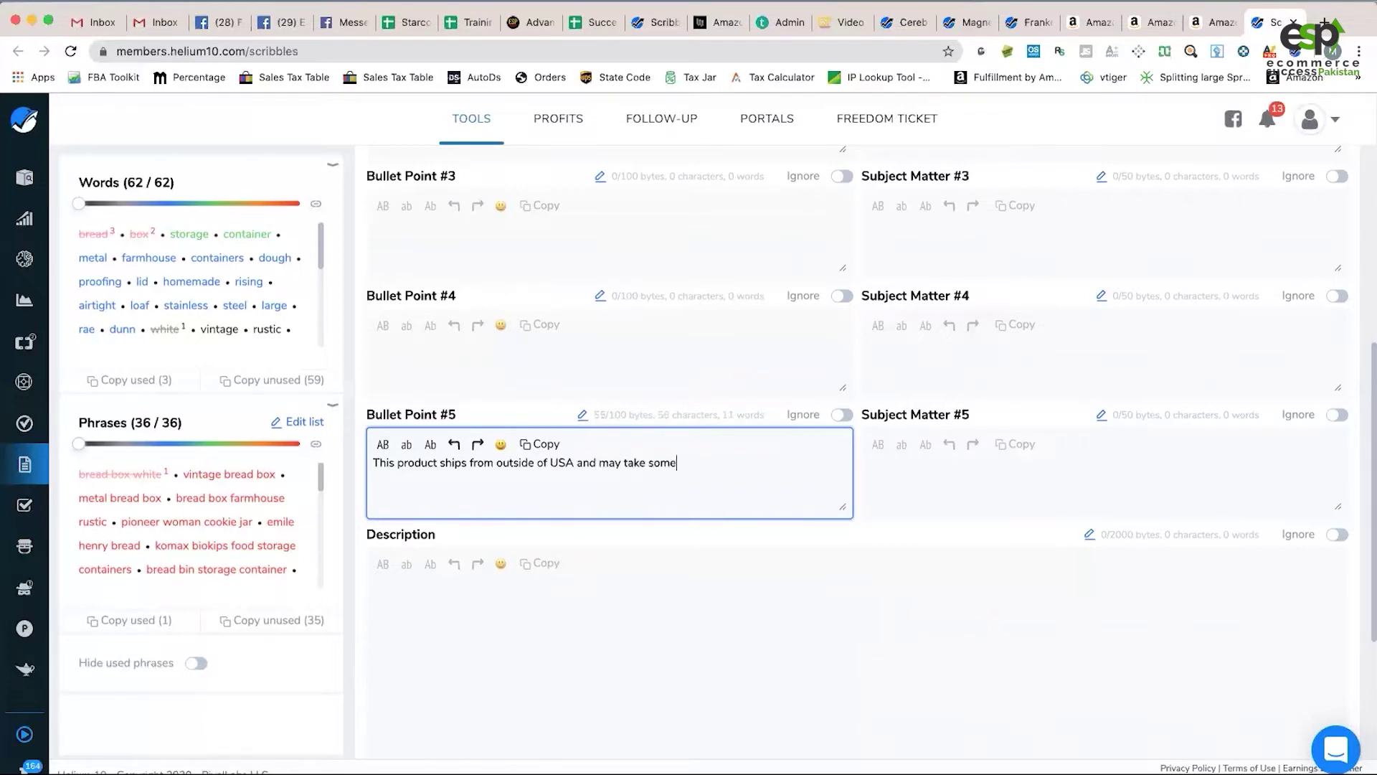
pyautogui.write('tiem')
pyautogui.press('BackSpace')
pyautogui.press('BackSpace')
pyautogui.write('m')
pyautogui.write('e to deliver.')
pyautogui.click(557, 618)
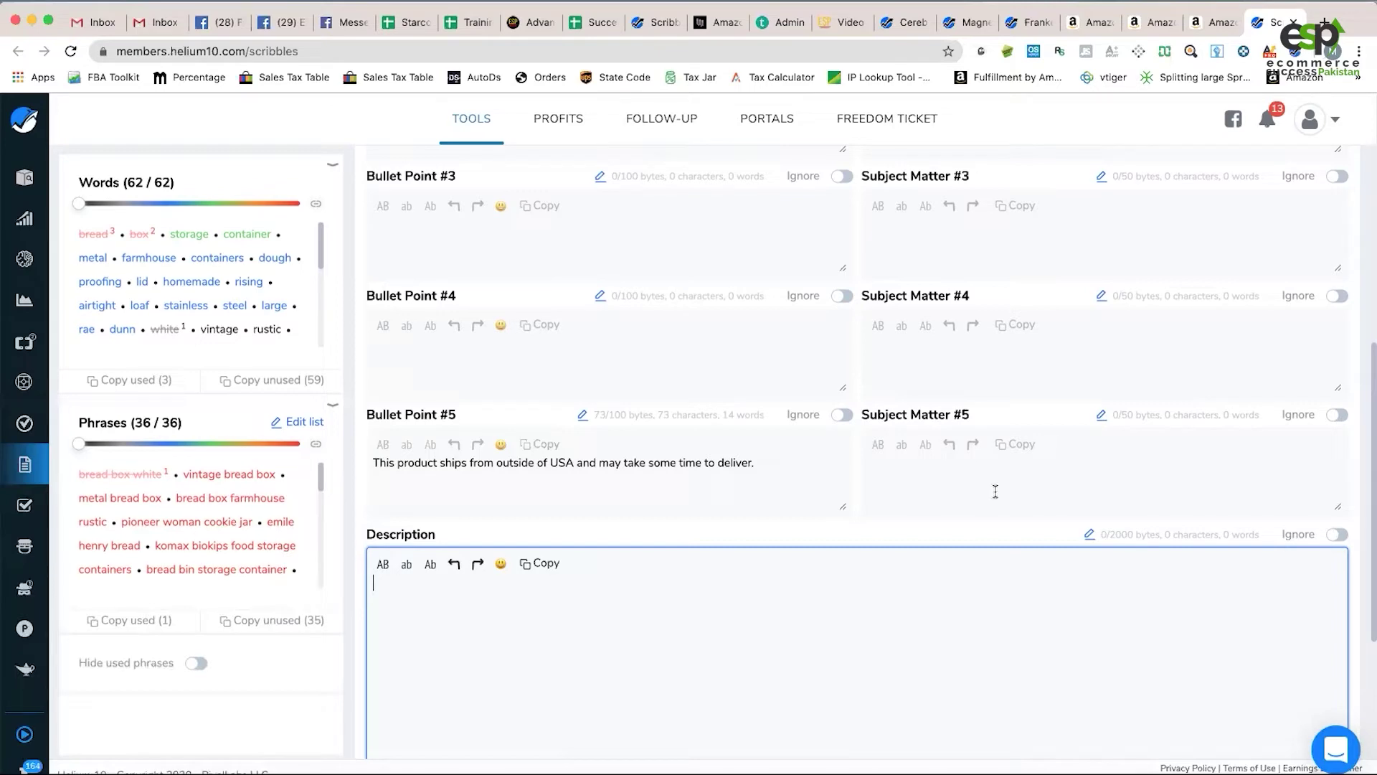
pyautogui.scroll(3, 1089, 713)
pyautogui.scroll(3, 1089, 713)
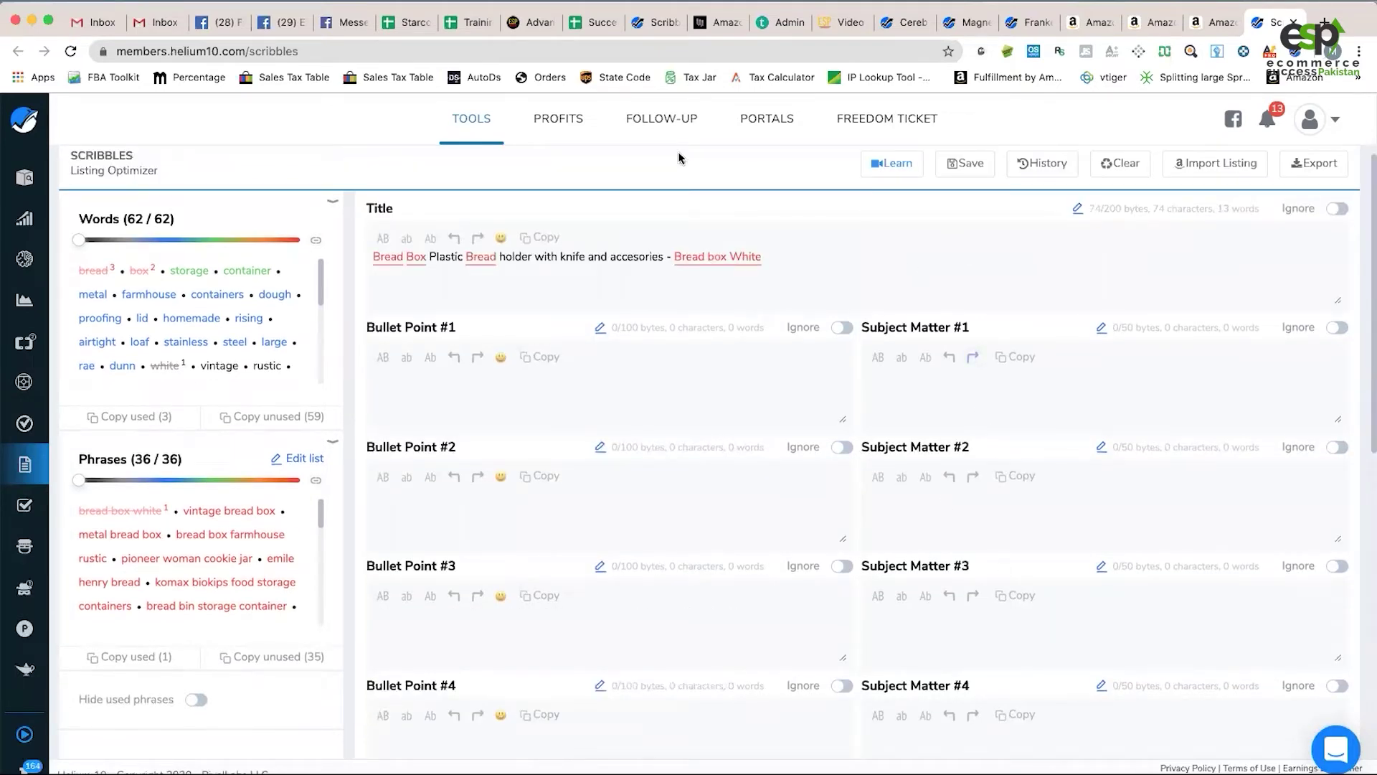
pyautogui.click(1018, 393)
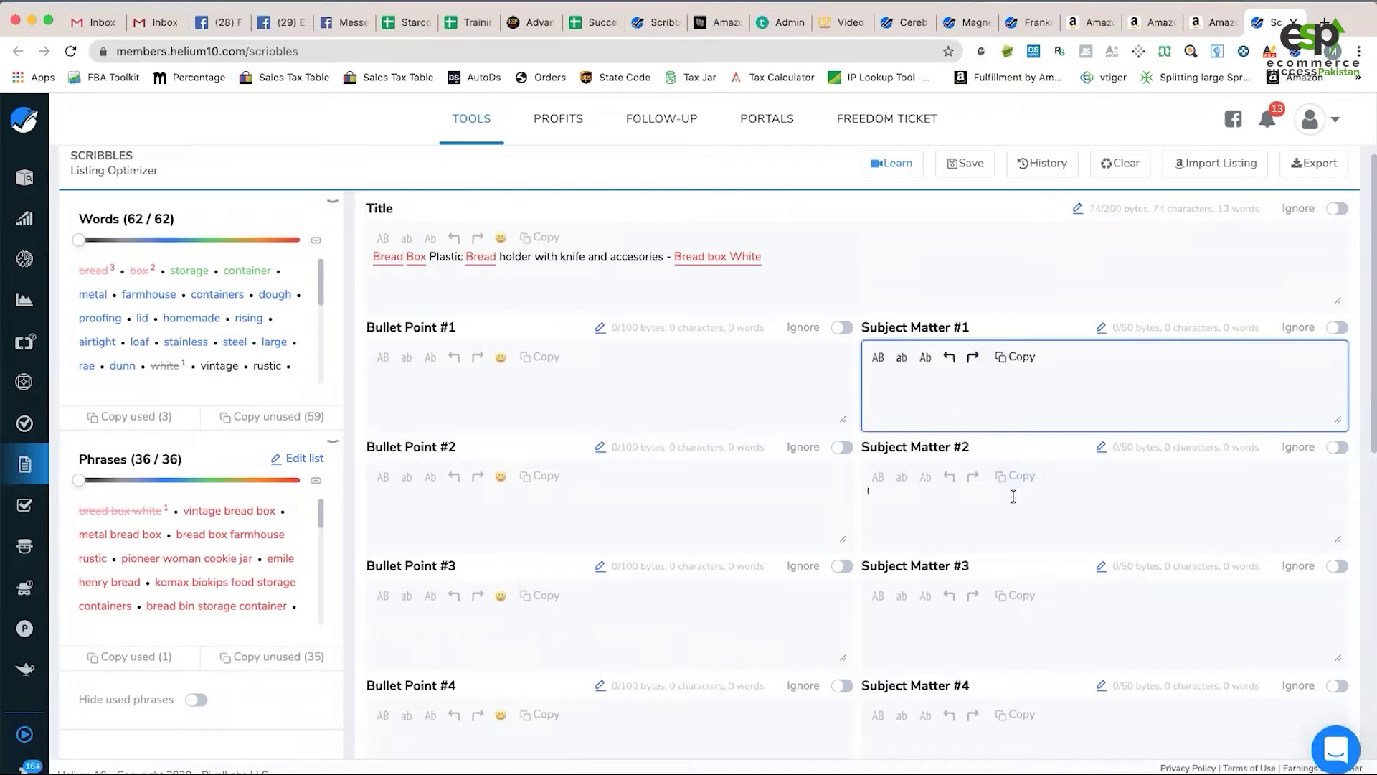
pyautogui.click(1014, 495)
pyautogui.click(1015, 597)
pyautogui.scroll(-3, 1012, 564)
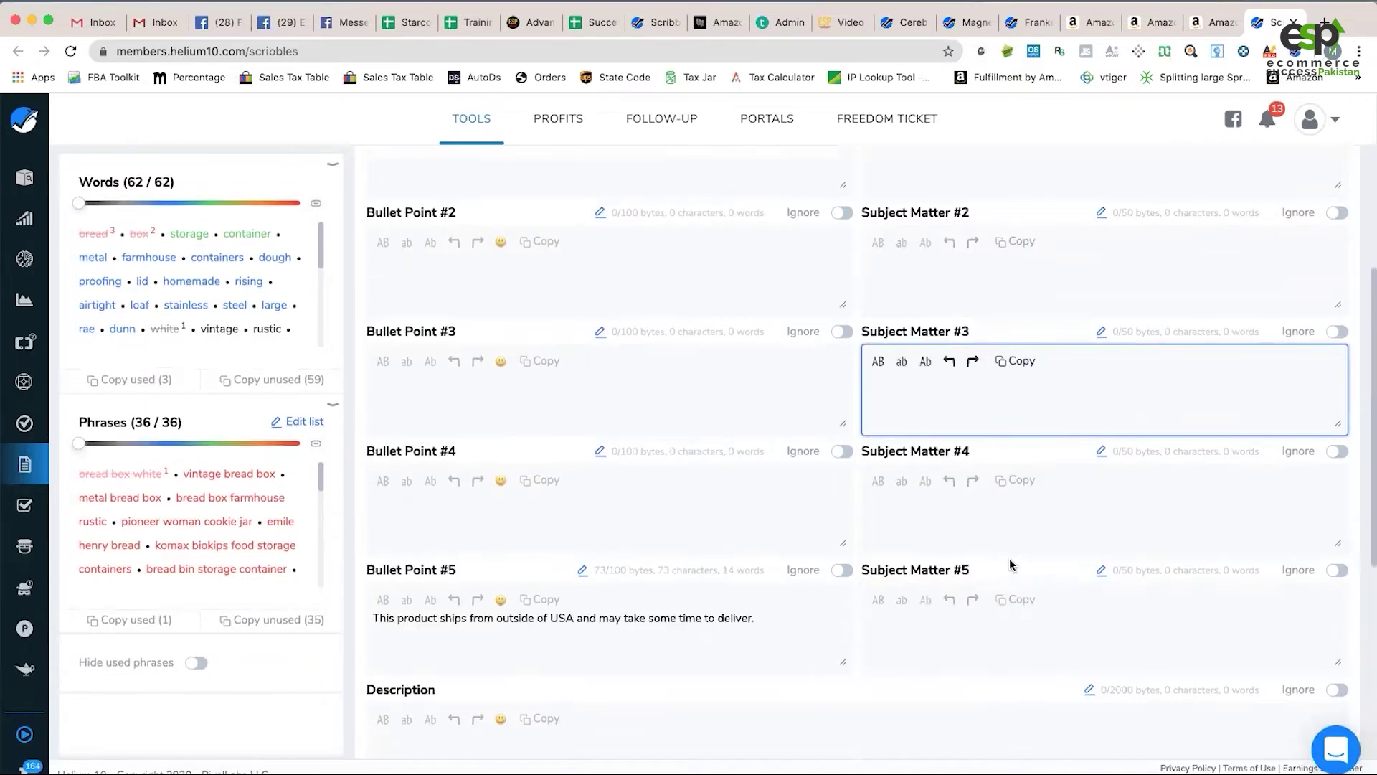
pyautogui.click(1024, 517)
pyautogui.click(1024, 597)
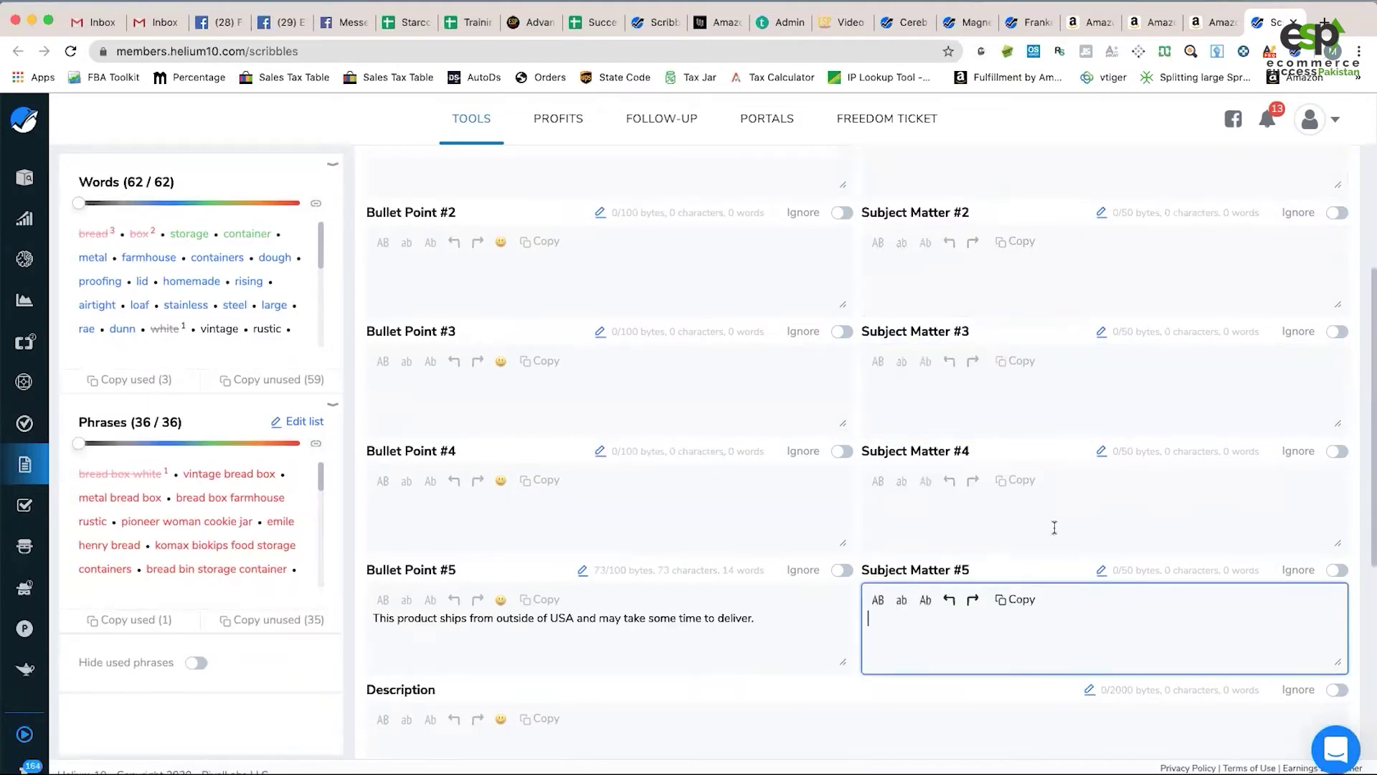
pyautogui.scroll(2, 1054, 528)
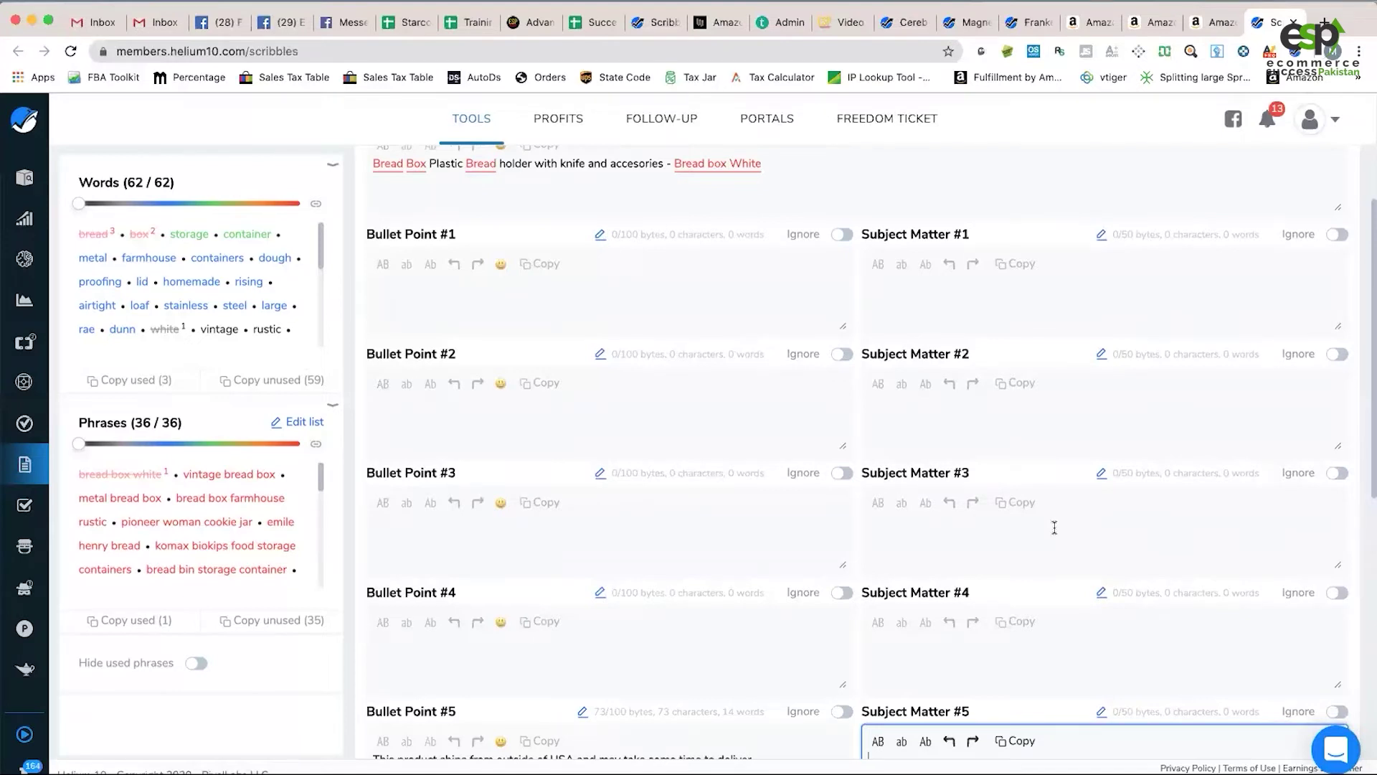
# Enter 'homemade bread loaf slicer' in Subject Matter #1 via autocomplete
pyautogui.click(1046, 300)
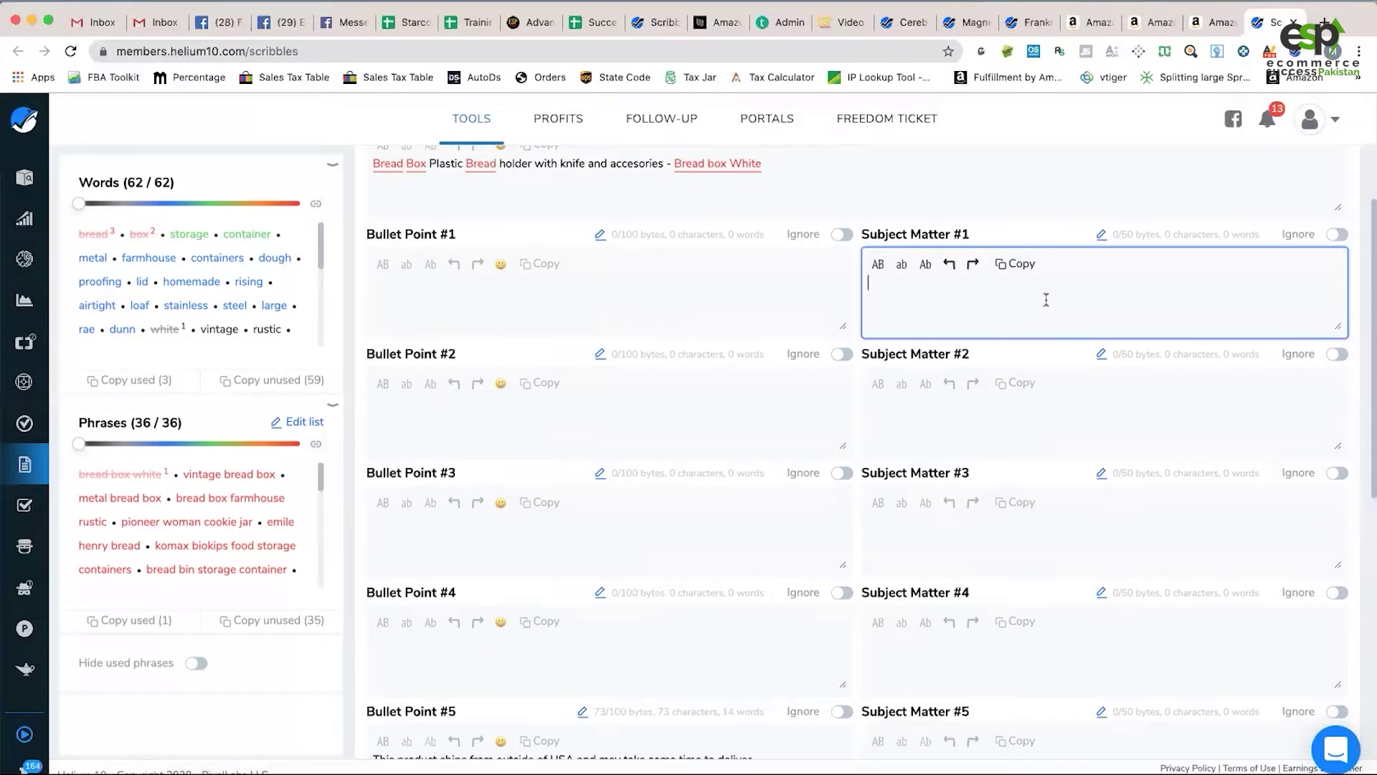
pyautogui.write('bak')
pyautogui.press('BackSpace')
pyautogui.write('ki')
pyautogui.press('BackSpace')
pyautogui.press('BackSpace')
pyautogui.press('BackSpace')
pyautogui.press('BackSpace')
pyautogui.write('bre')
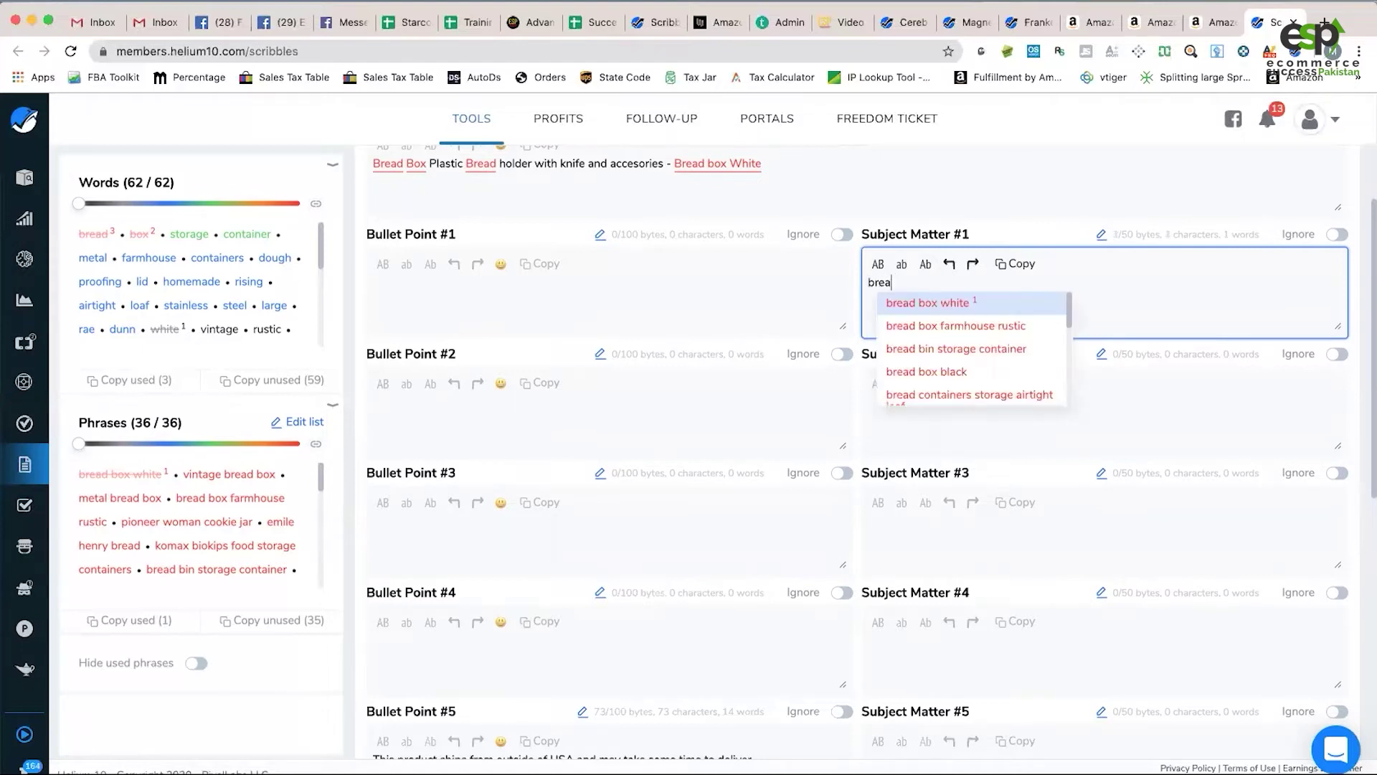
pyautogui.write('a')
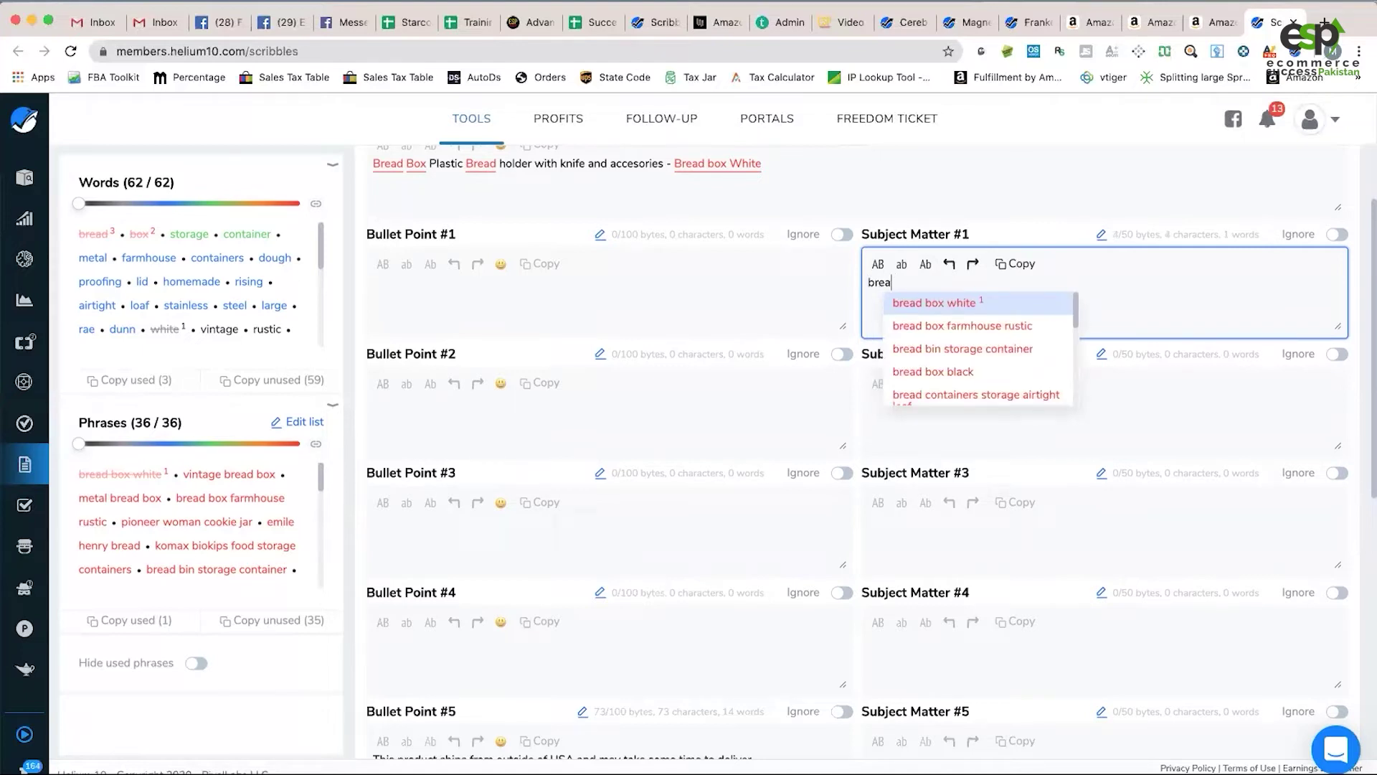
pyautogui.press('Down')
pyautogui.press('Down')
pyautogui.press('Down')
pyautogui.press('Down')
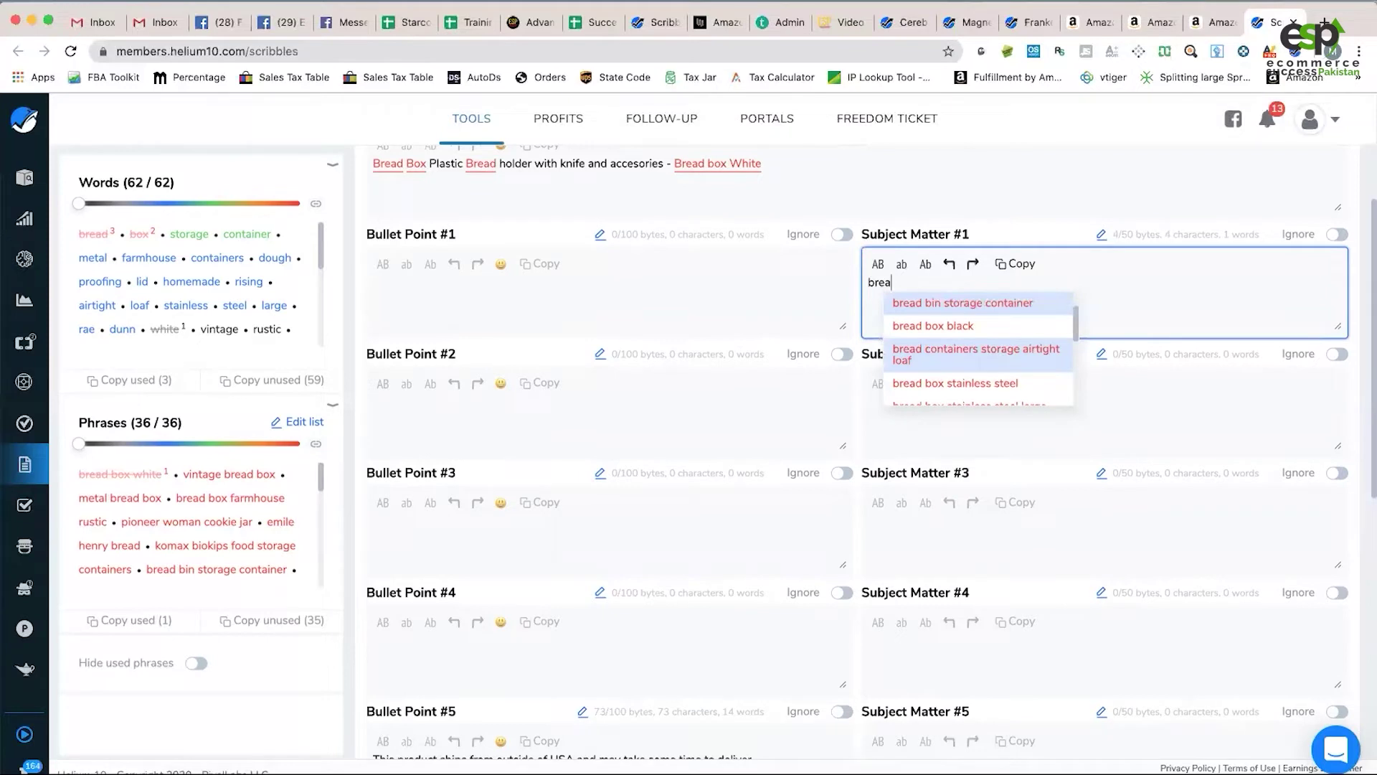
pyautogui.press('Down')
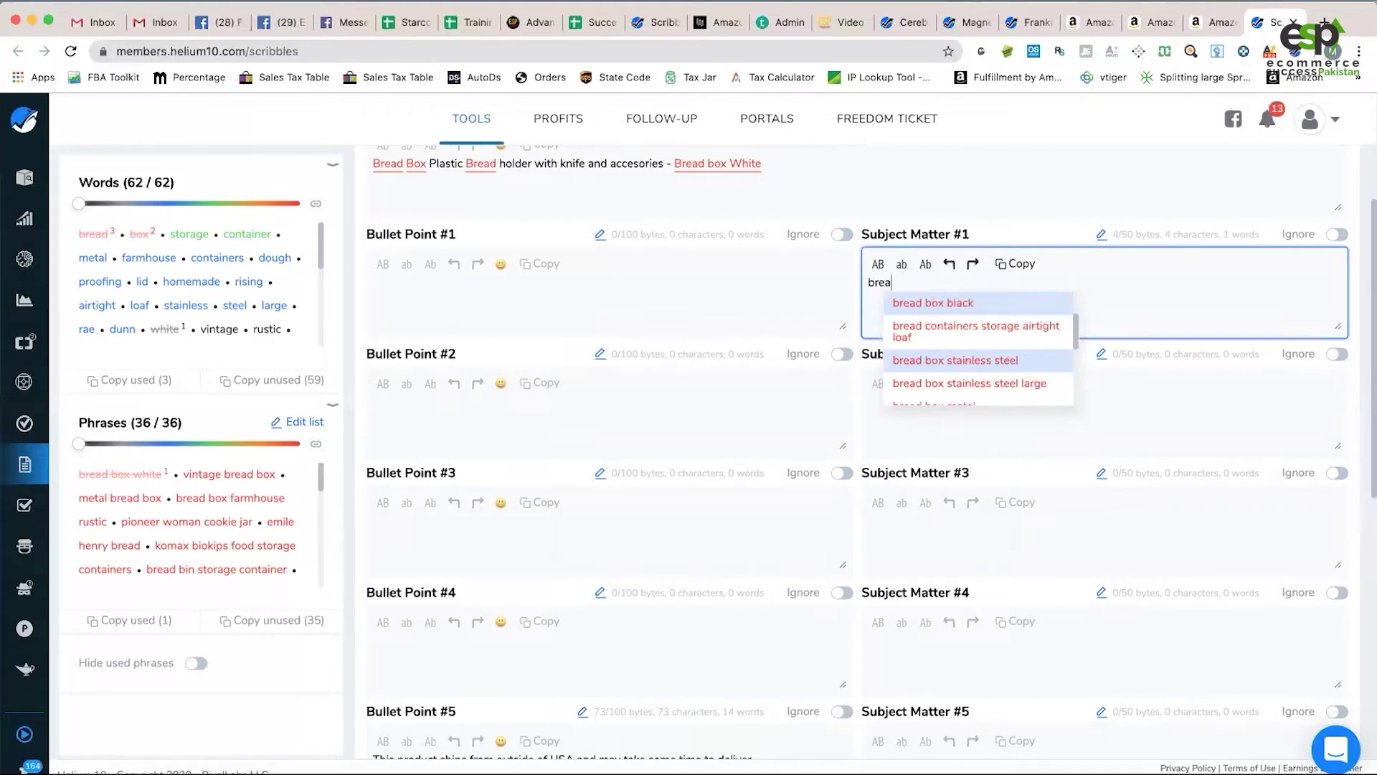
pyautogui.press('Down')
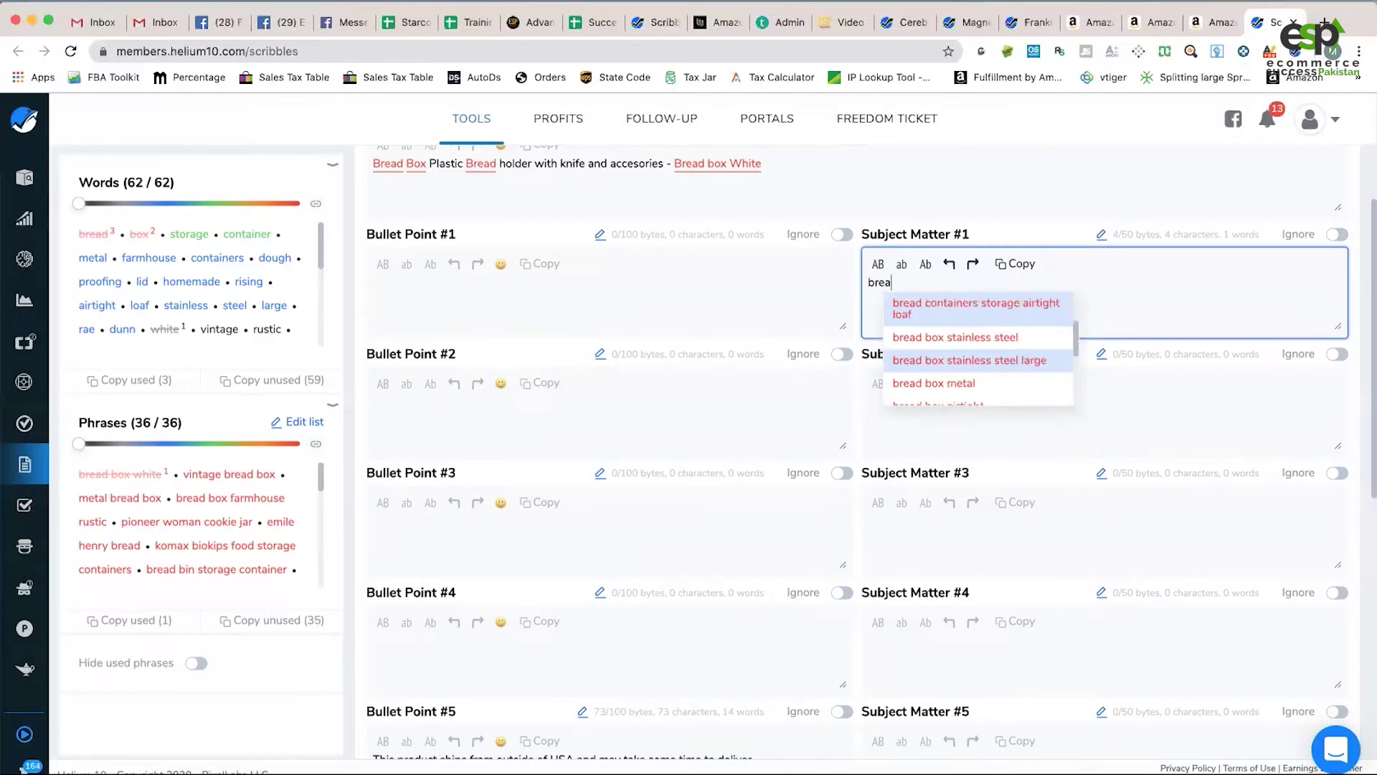
pyautogui.press('Up')
pyautogui.press('Down')
pyautogui.press('Down')
pyautogui.press('Down')
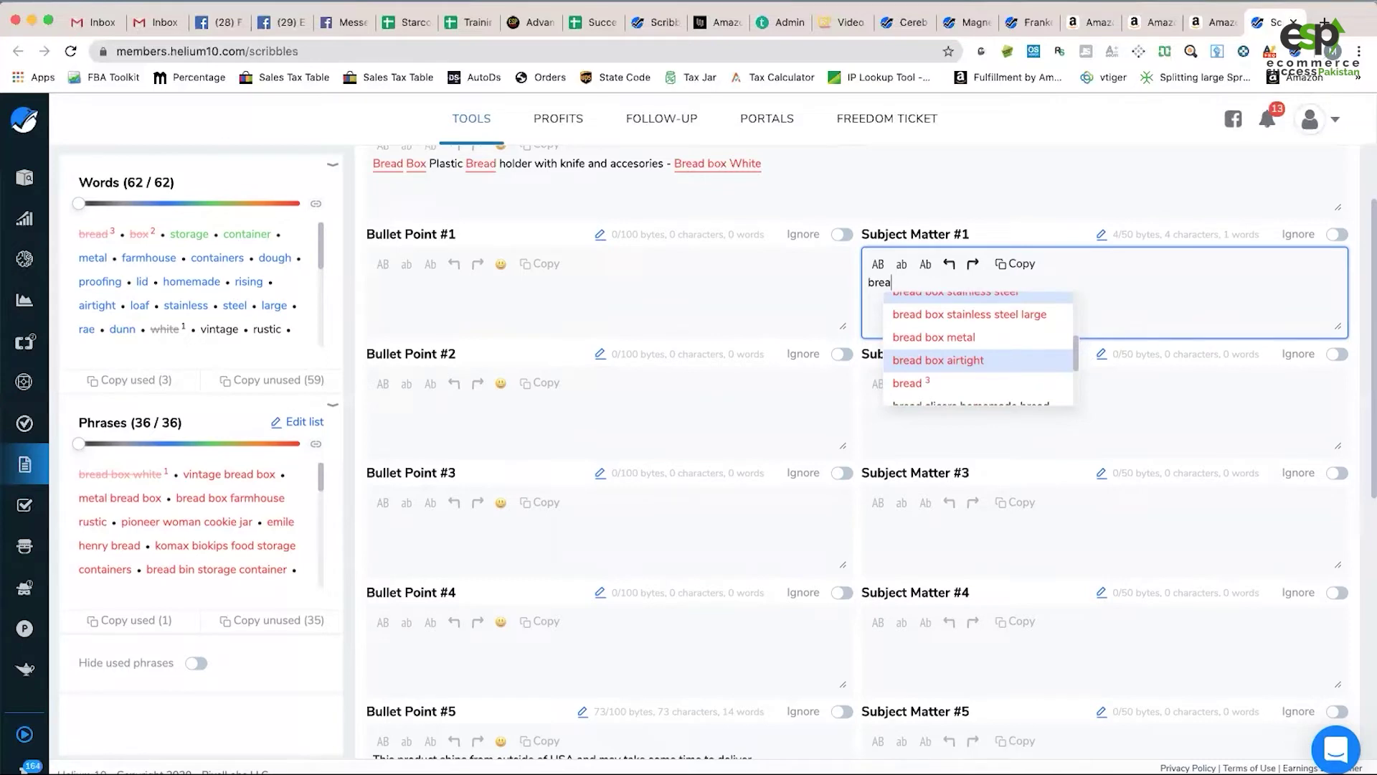
pyautogui.press('BackSpace')
pyautogui.press('BackSpace')
pyautogui.press('BackSpace')
pyautogui.press('BackSpace')
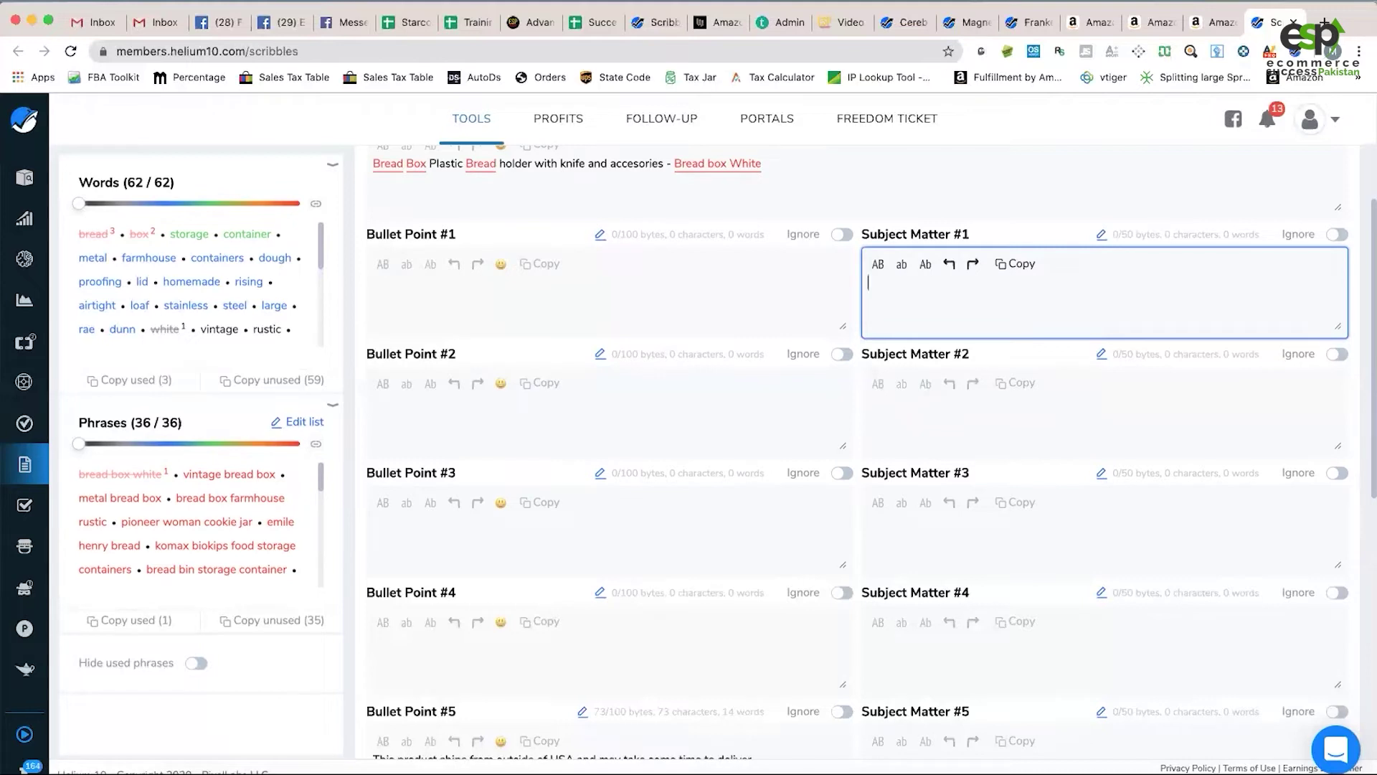
pyautogui.write('homemad')
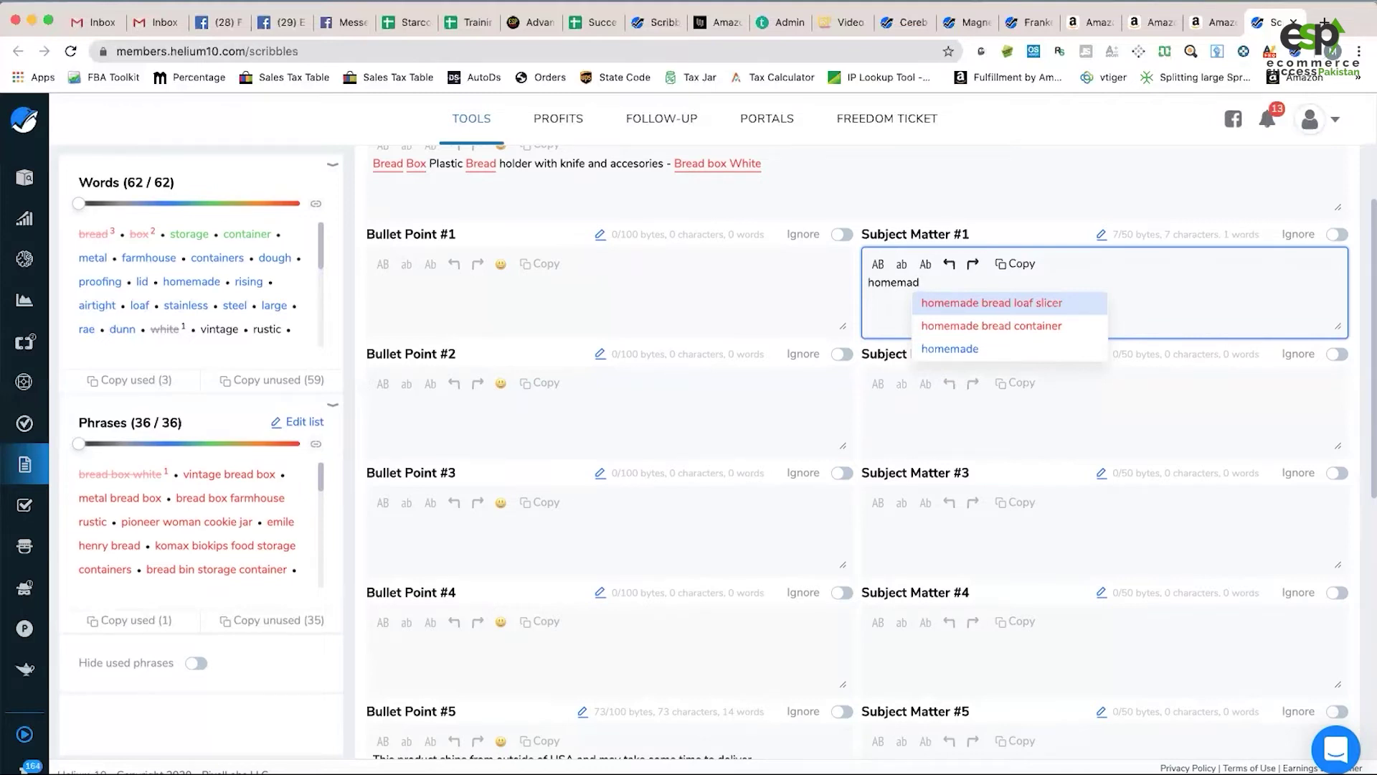
pyautogui.press('Return')
# Add ',homemade bread container' after it from the suggestion list
pyautogui.write(',')
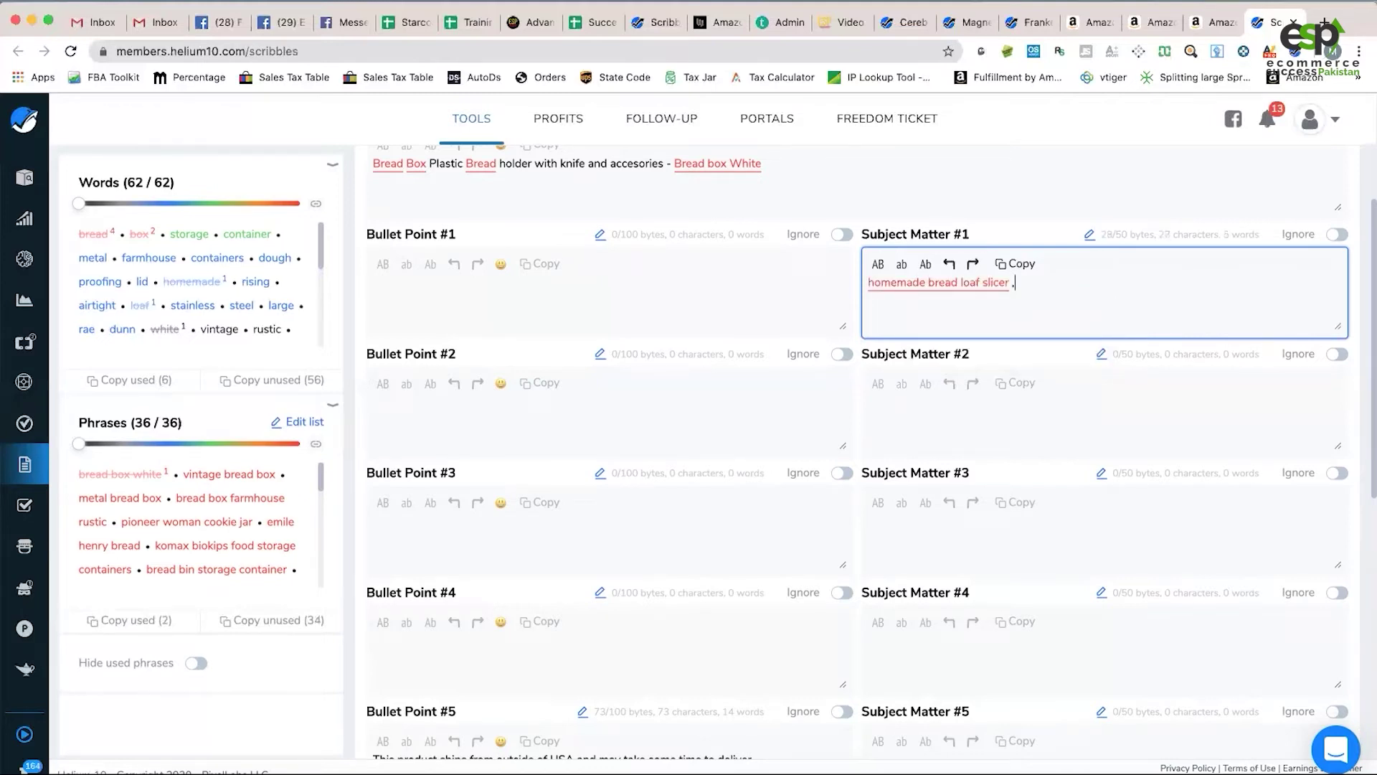
pyautogui.write('djh')
pyautogui.press('BackSpace')
pyautogui.press('BackSpace')
pyautogui.write('ho')
pyautogui.press('BackSpace')
pyautogui.press('BackSpace')
pyautogui.press('BackSpace')
pyautogui.write('home')
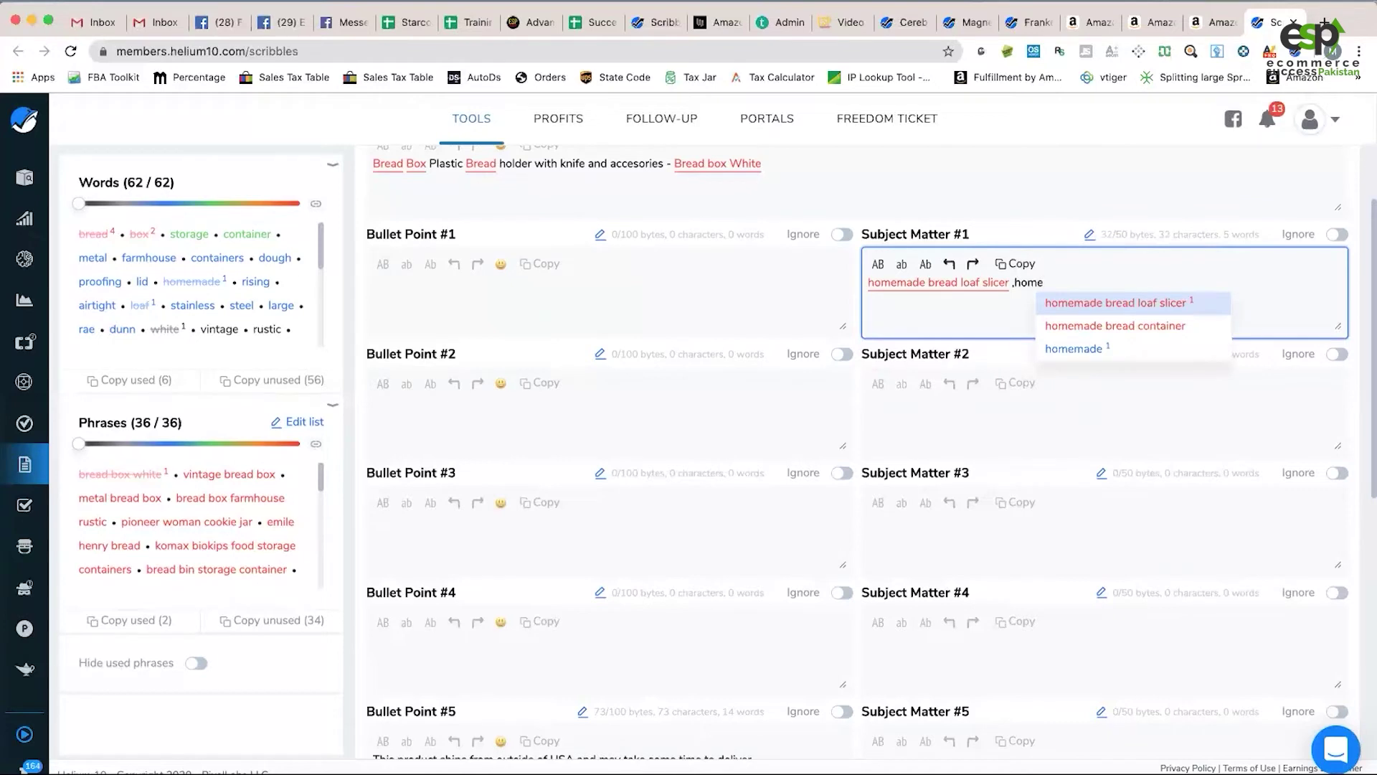
pyautogui.press('Down')
pyautogui.press('Return')
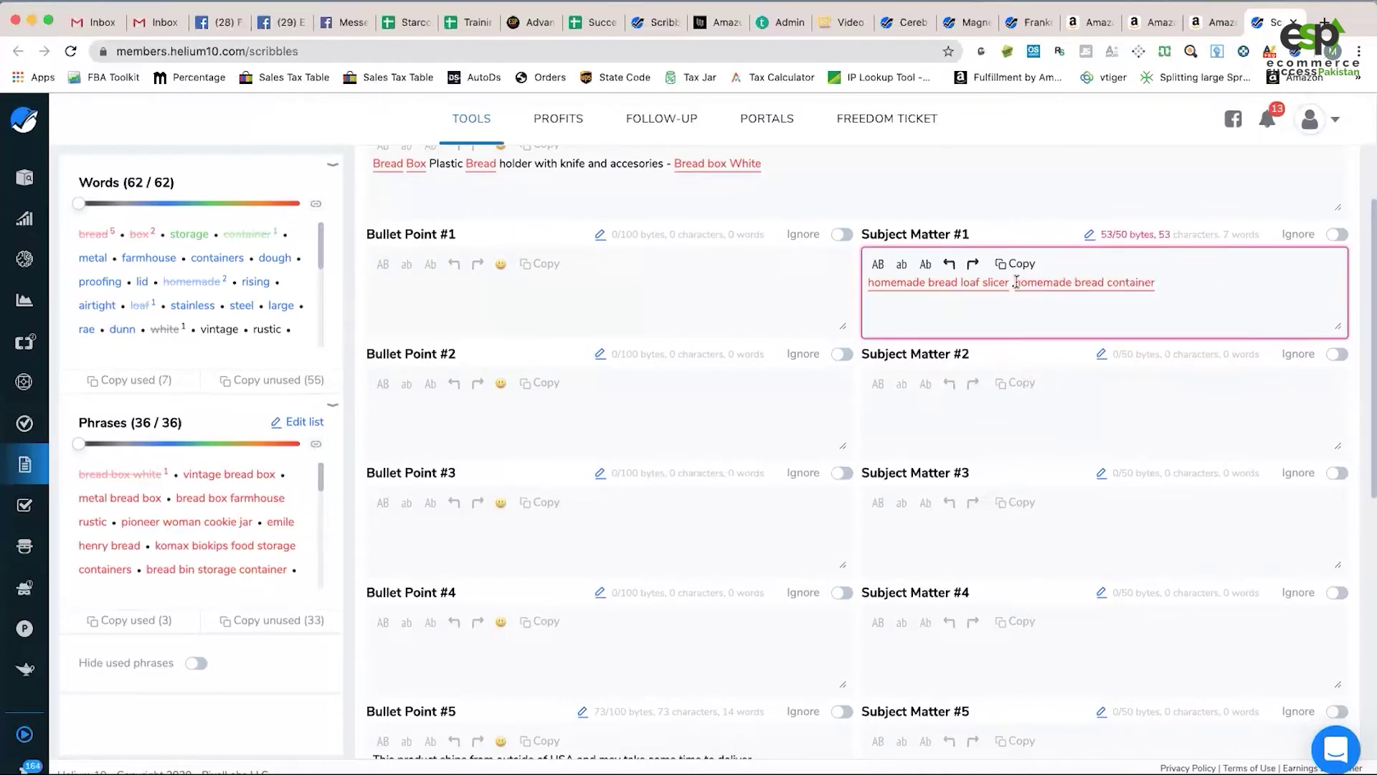
# Click into Search Terms, then switch to the Cooler Kitchen White Sleek Modern Bread Box page
pyautogui.scroll(-4, 1036, 459)
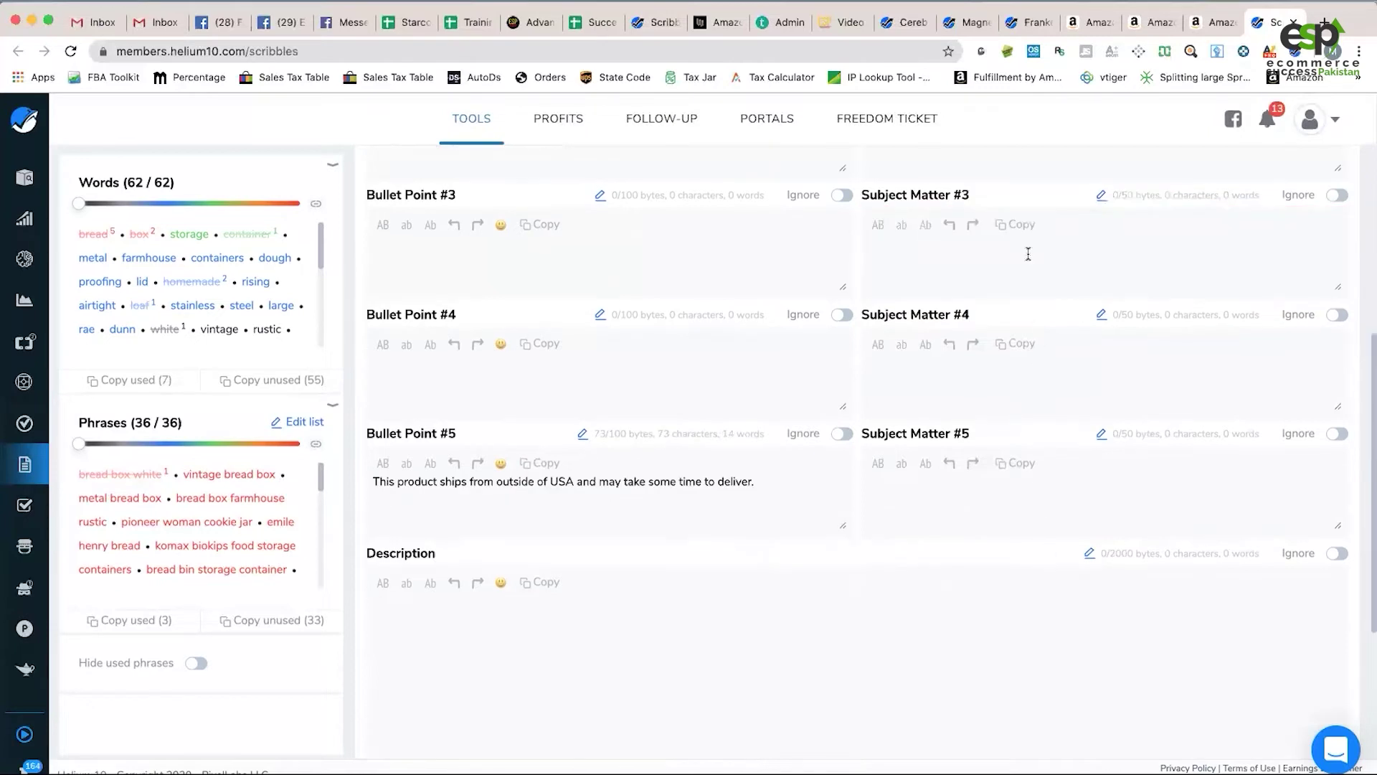
pyautogui.scroll(-4, 877, 622)
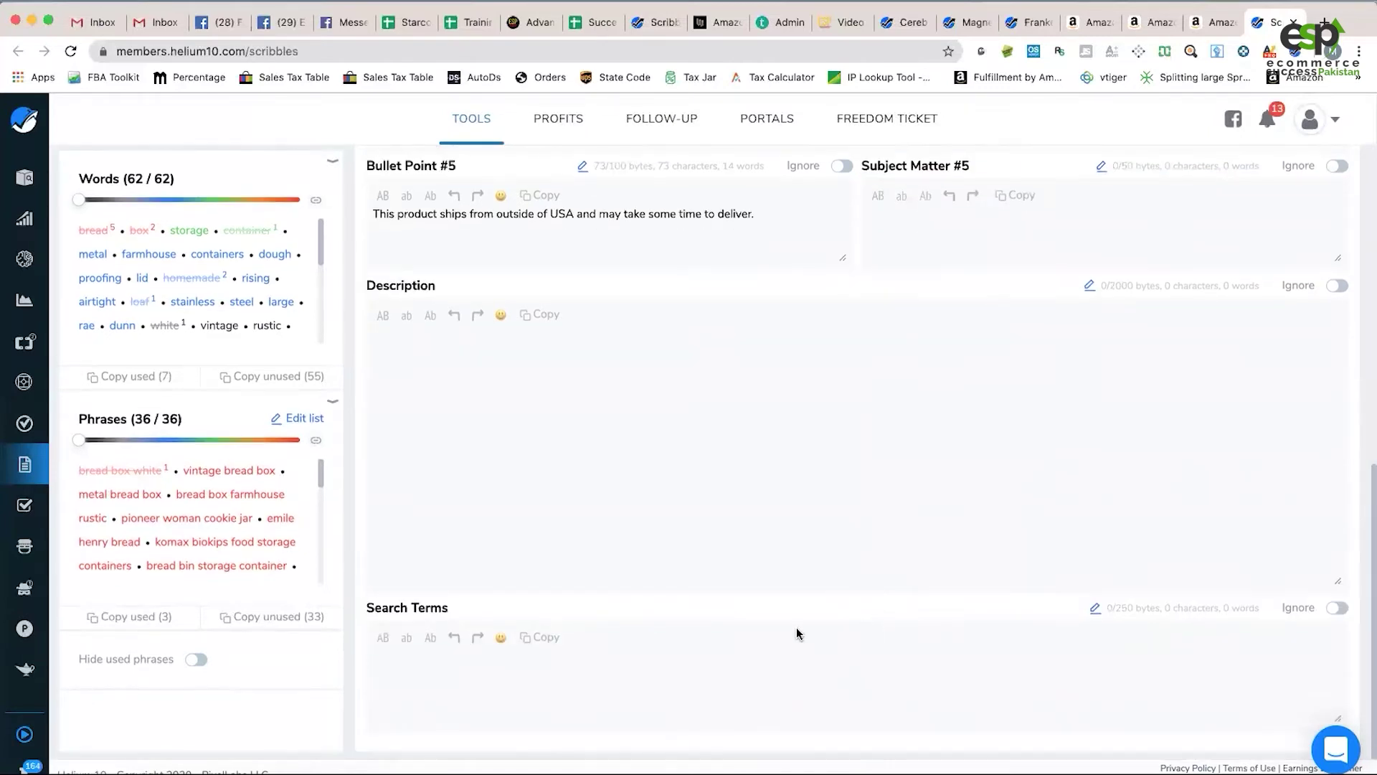
pyautogui.click(667, 685)
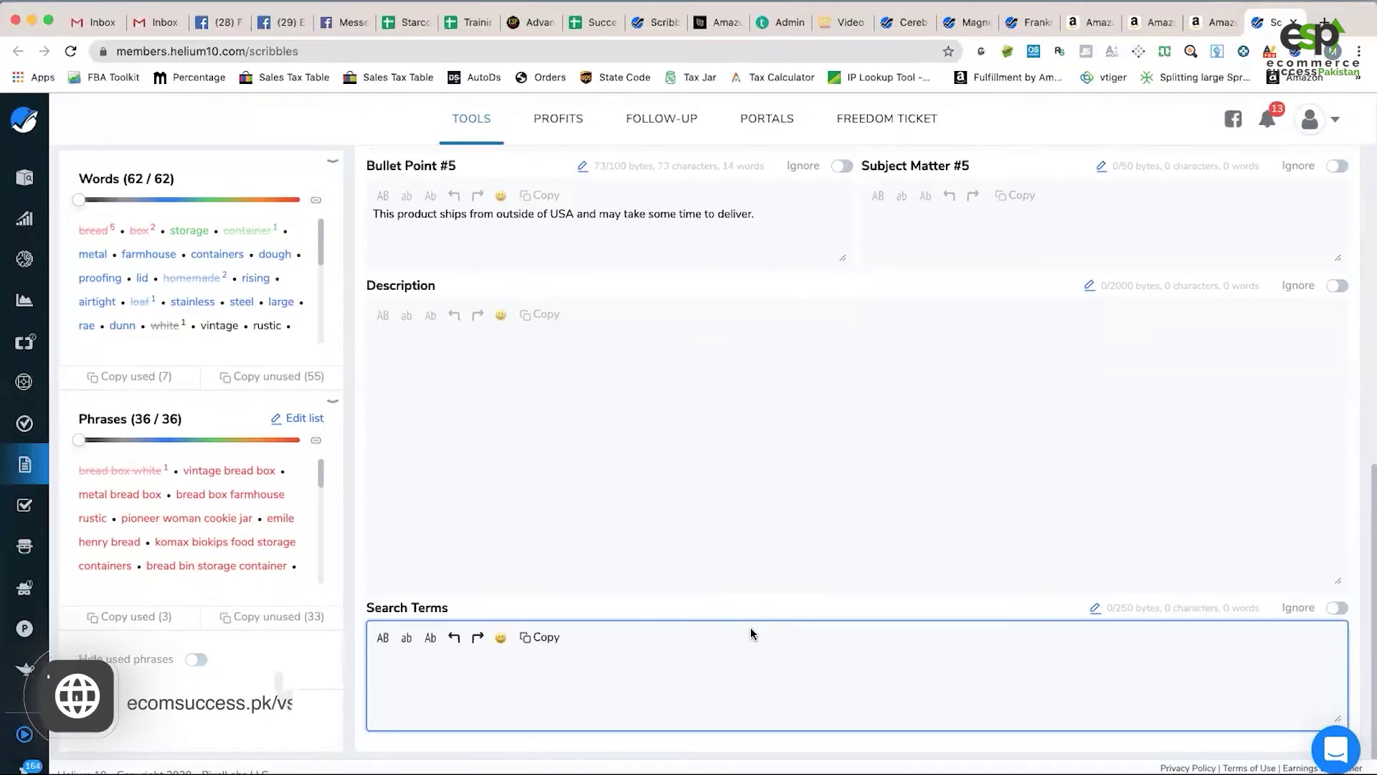
pyautogui.click(1189, 28)
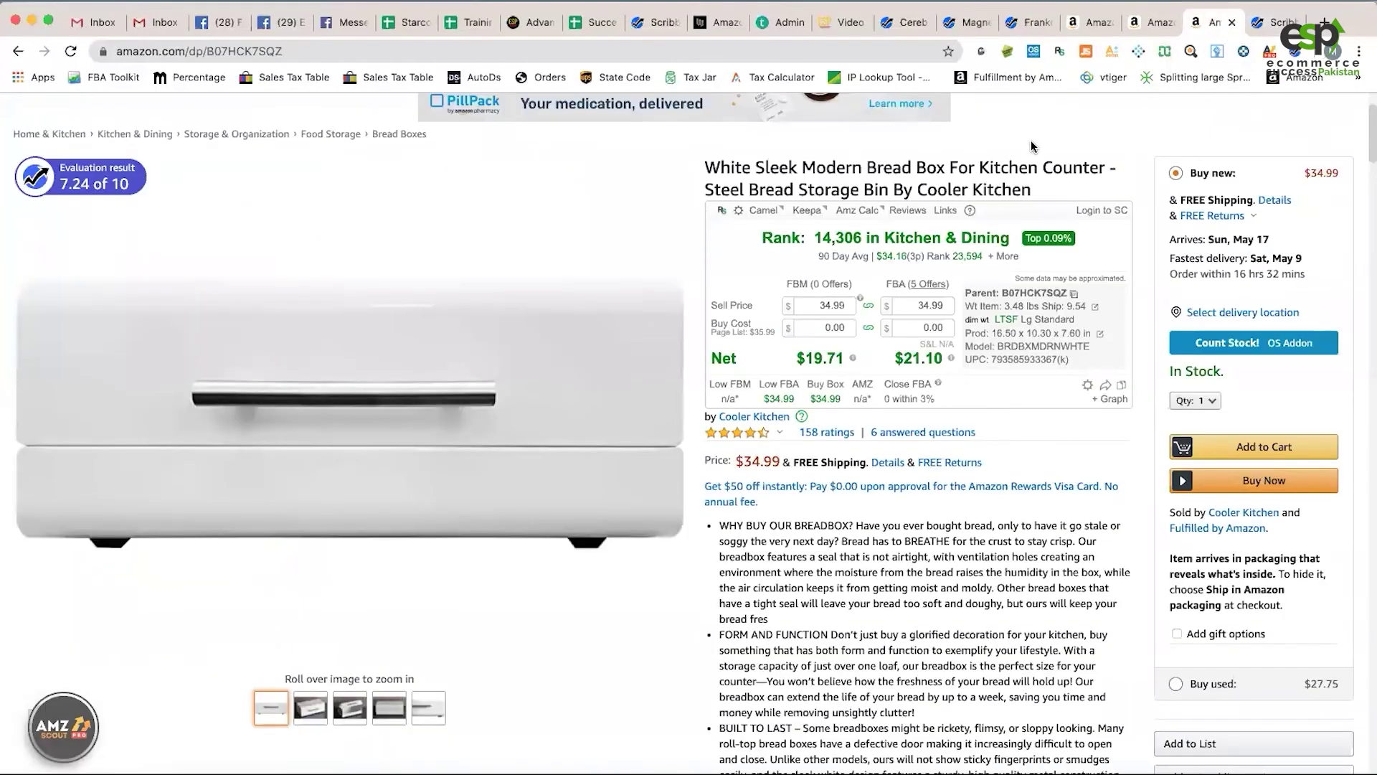
pyautogui.click(1148, 22)
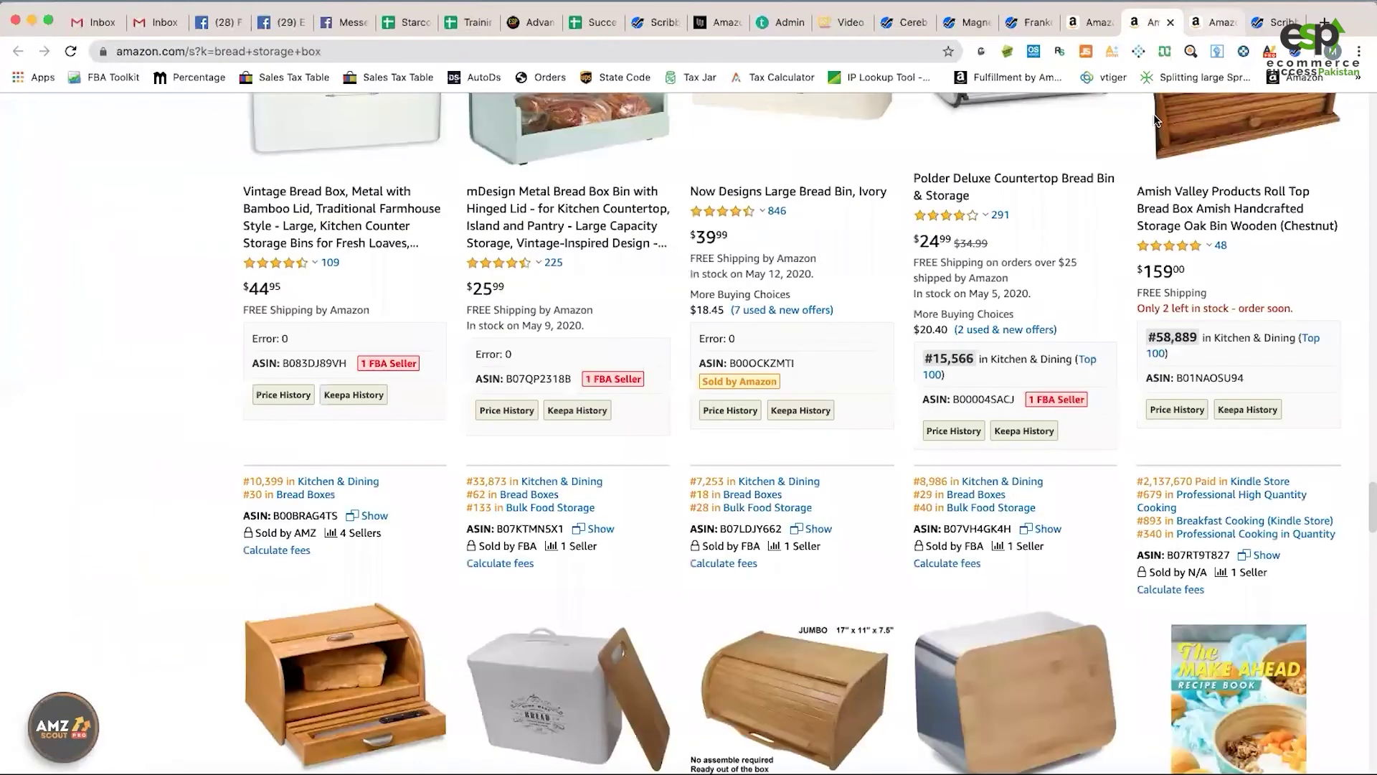
pyautogui.click(1215, 22)
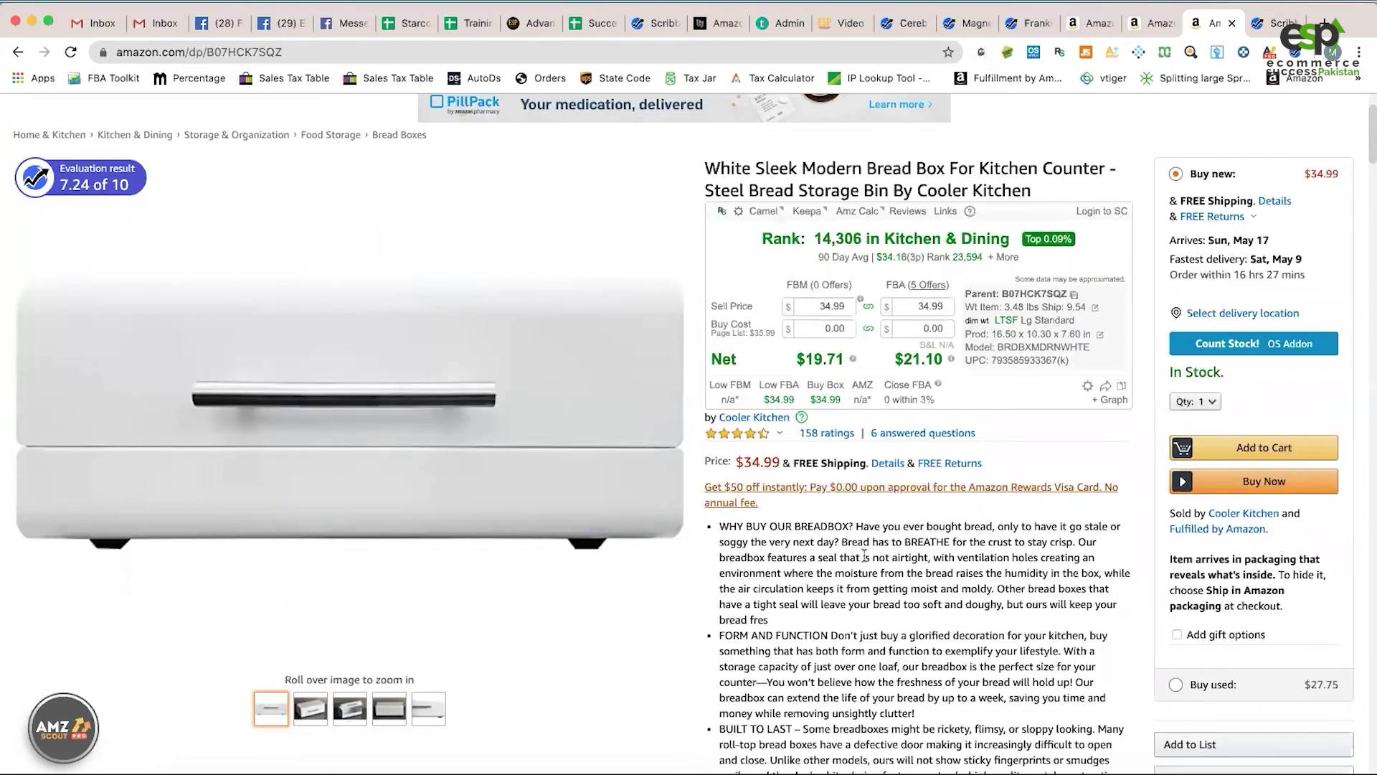
pyautogui.scroll(-6, 864, 554)
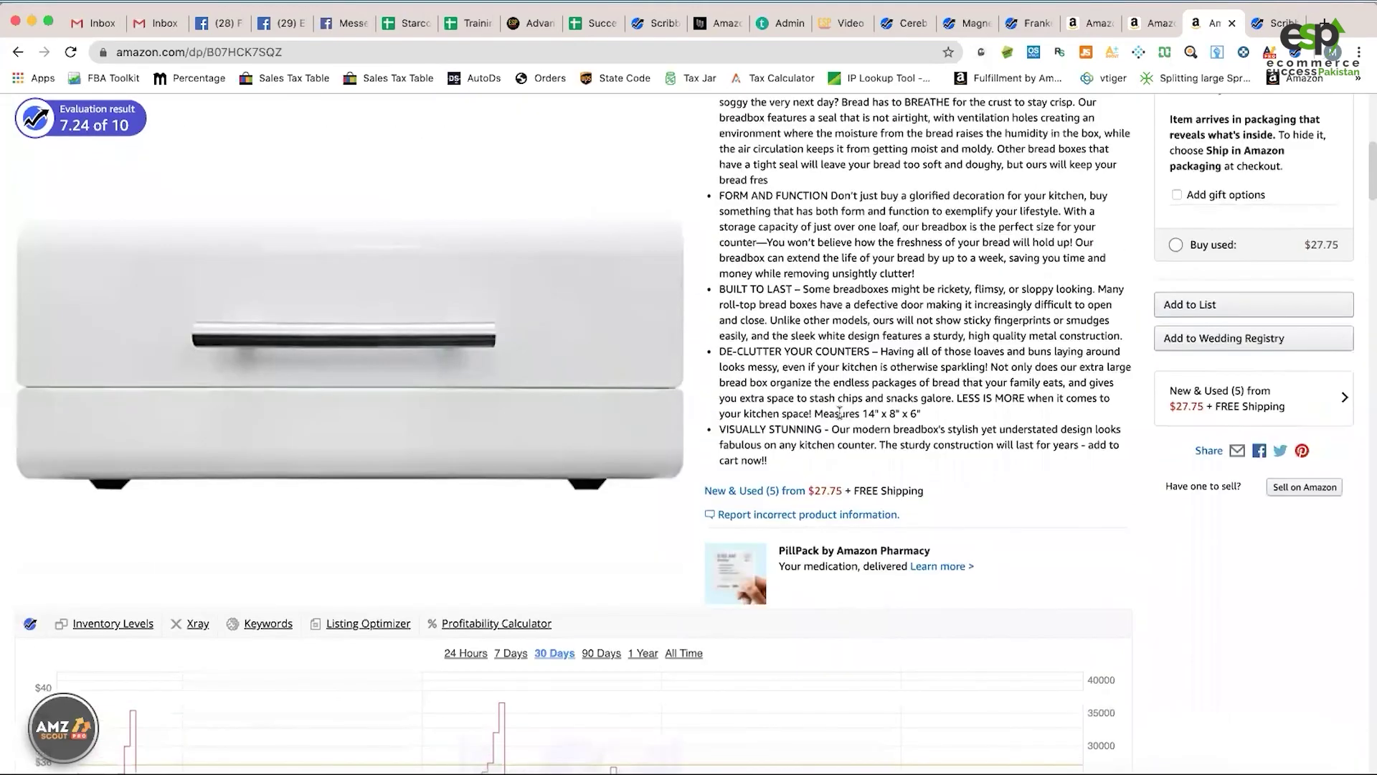